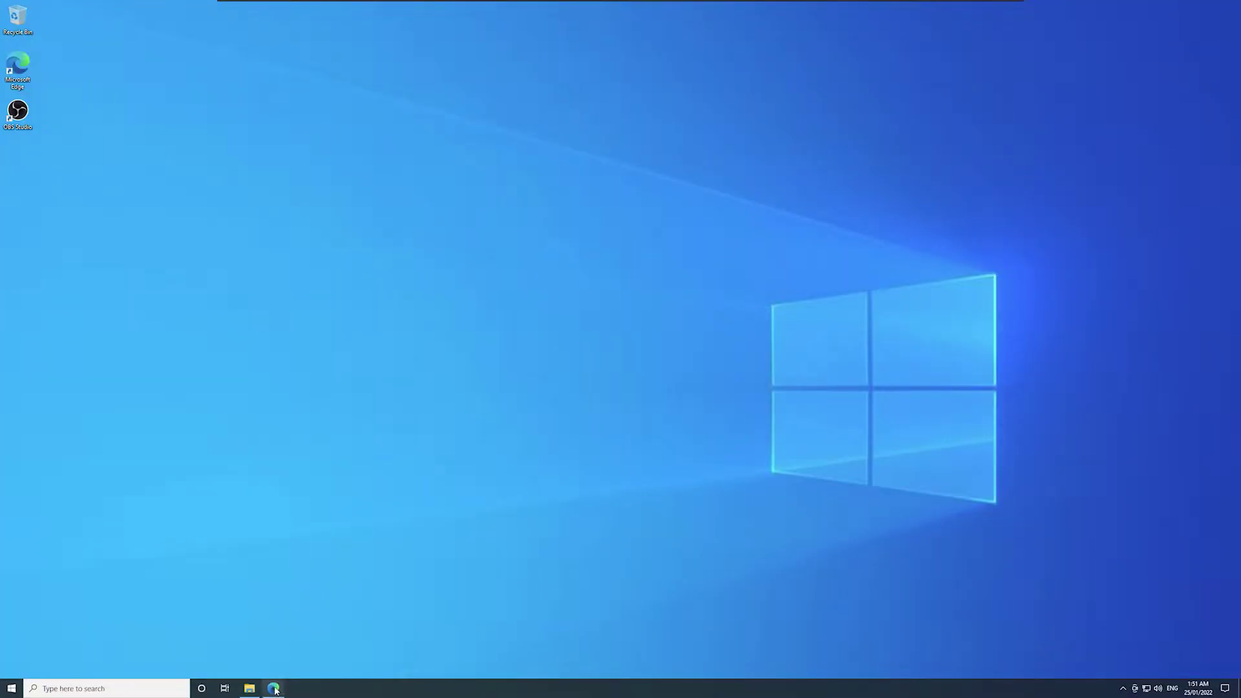
Step: Download the Streamer.bot 0.1.7 zip and extract it to its own folder
click(273, 688)
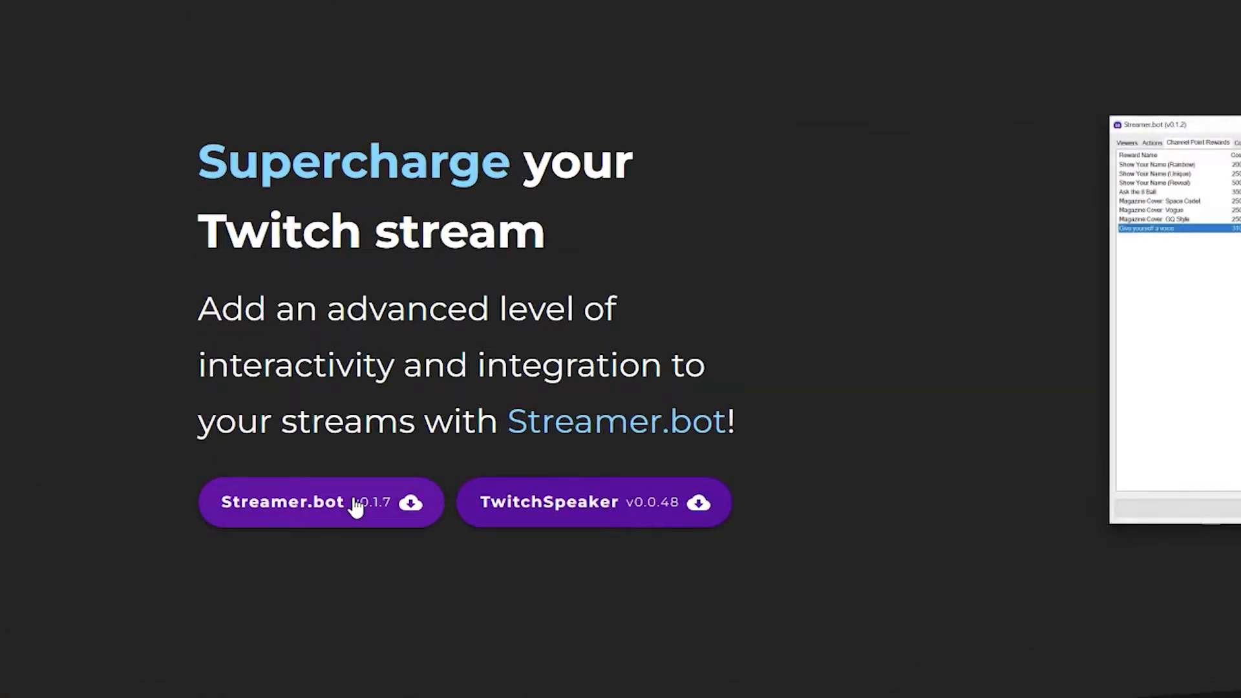
click(347, 491)
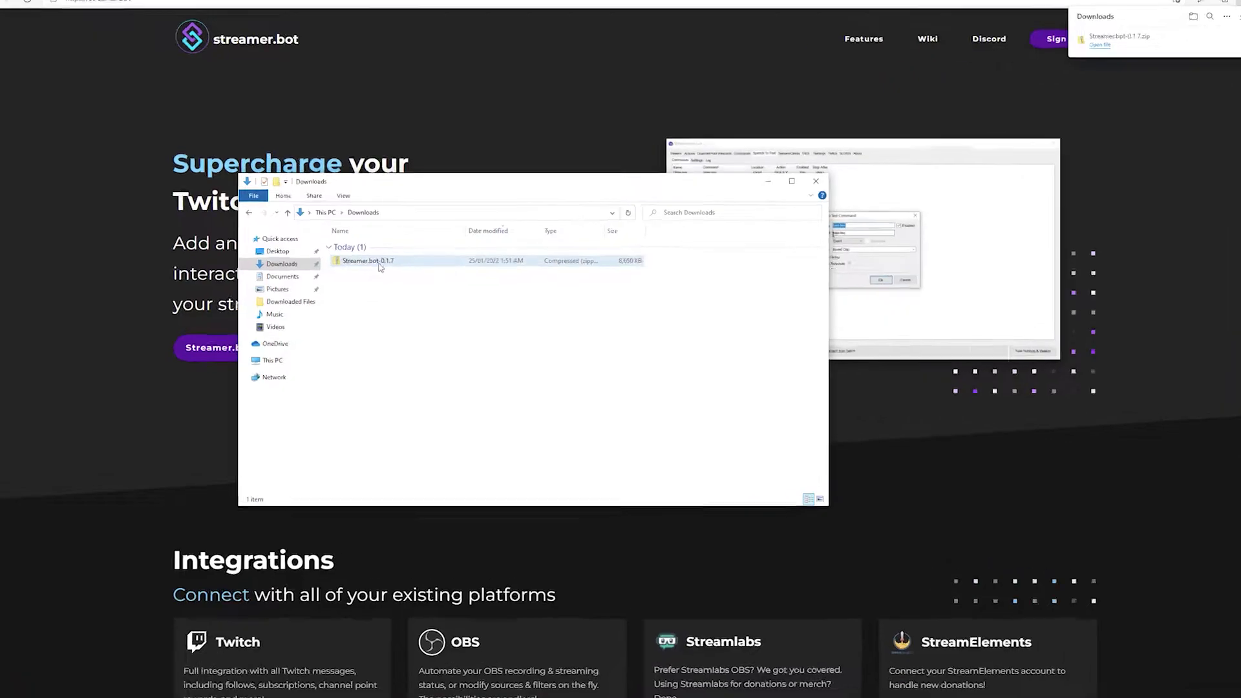
right_click(378, 261)
click(404, 295)
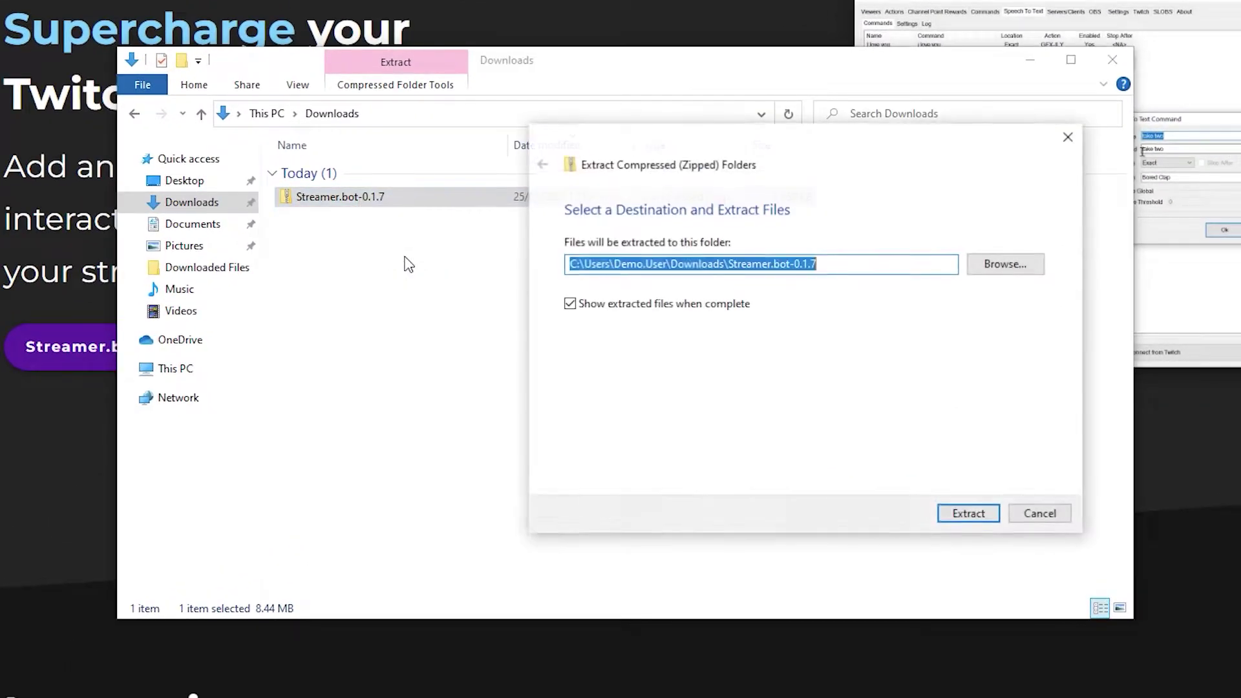
click(954, 514)
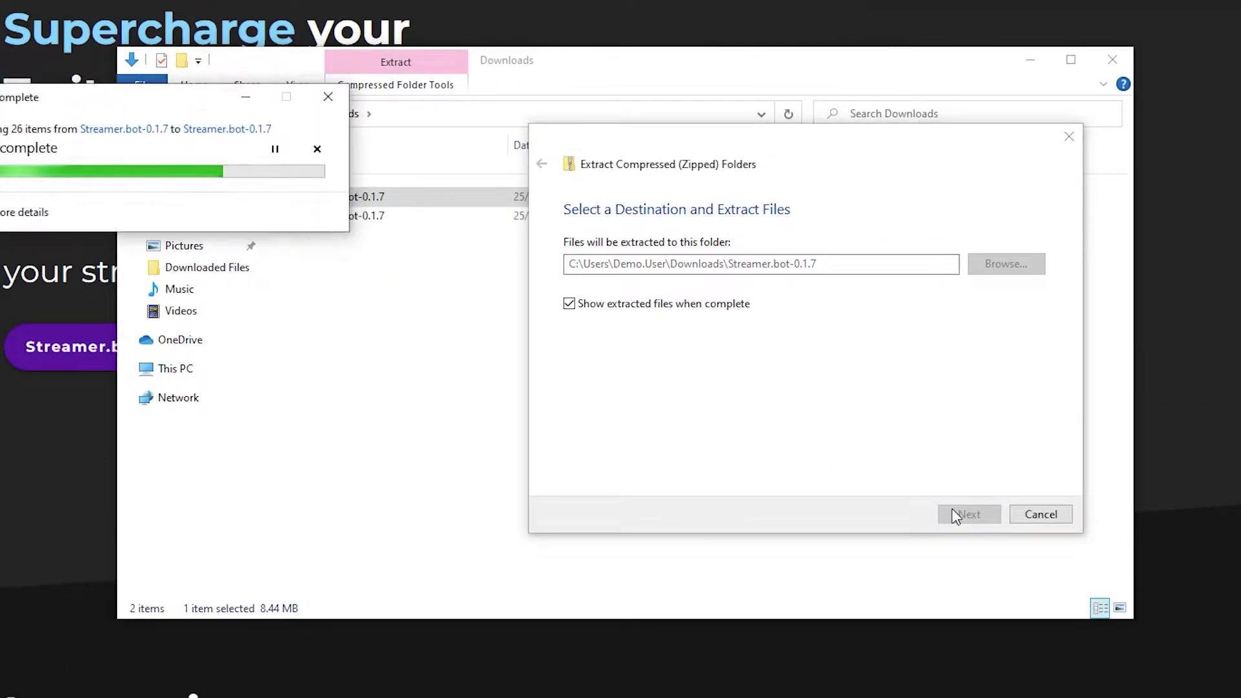
Step: Launch Streamer.bot, allowing it to run past the SmartScreen warning
double_click(434, 385)
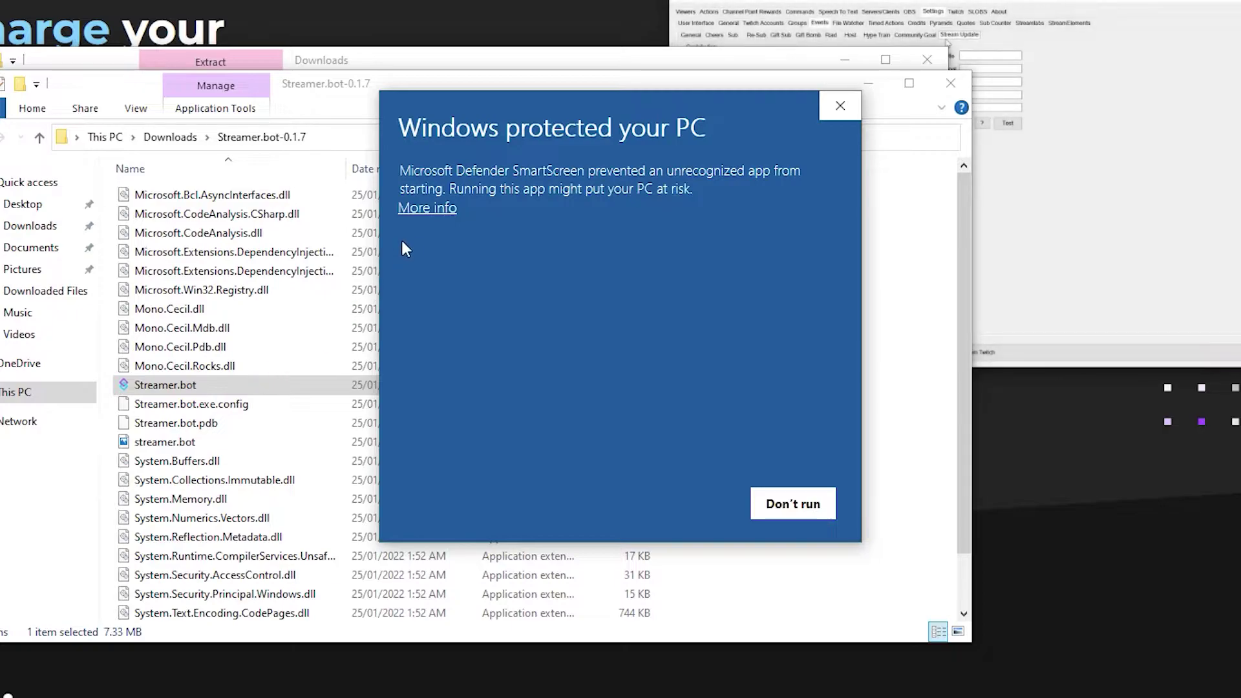
click(437, 207)
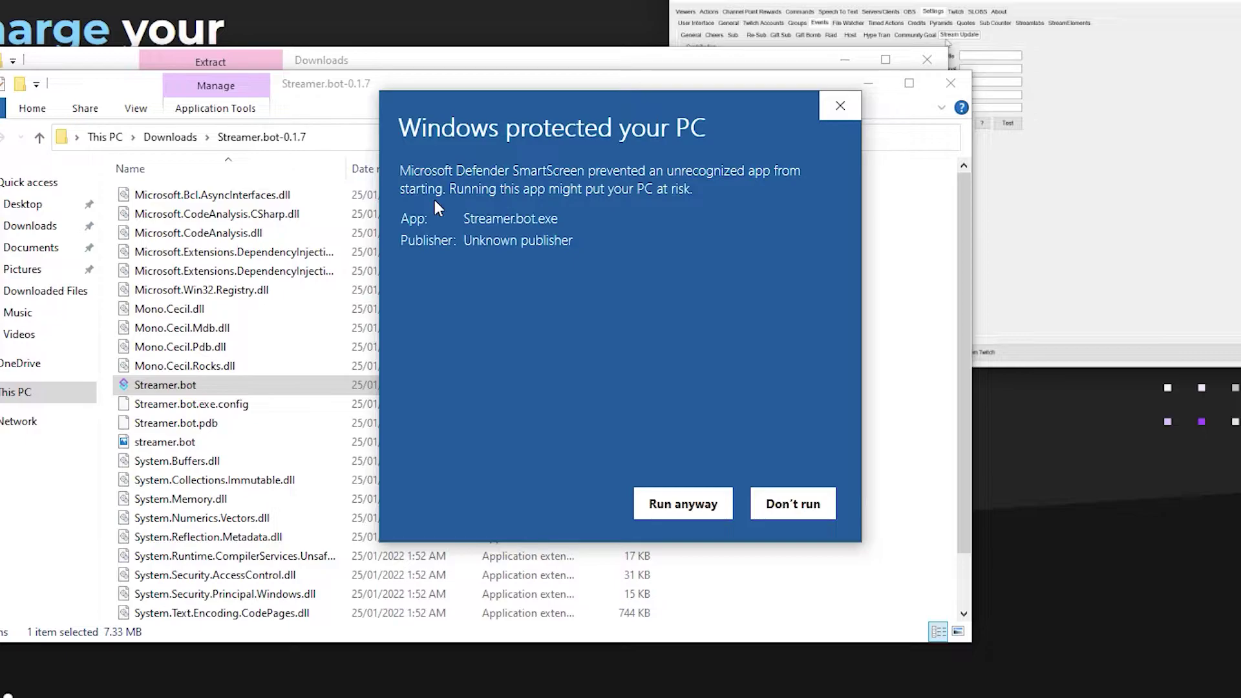
click(687, 504)
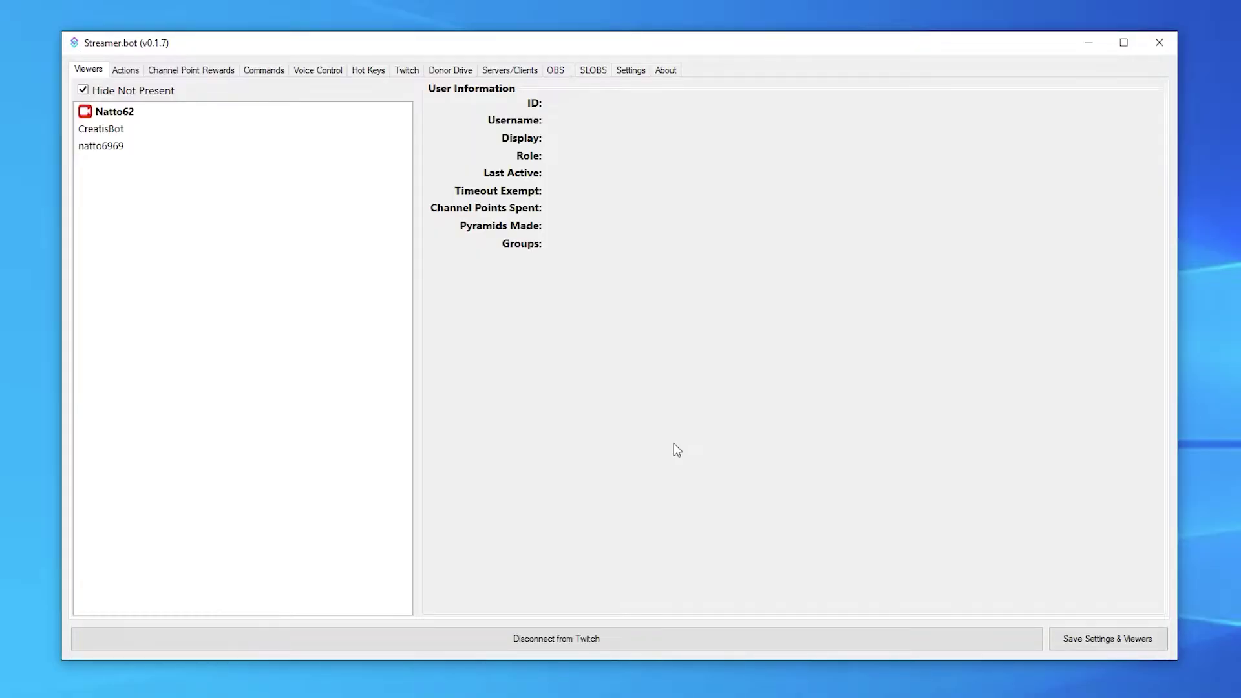
Step: In the Twitch Accounts settings, enable Use Bot Account for Messages
click(639, 71)
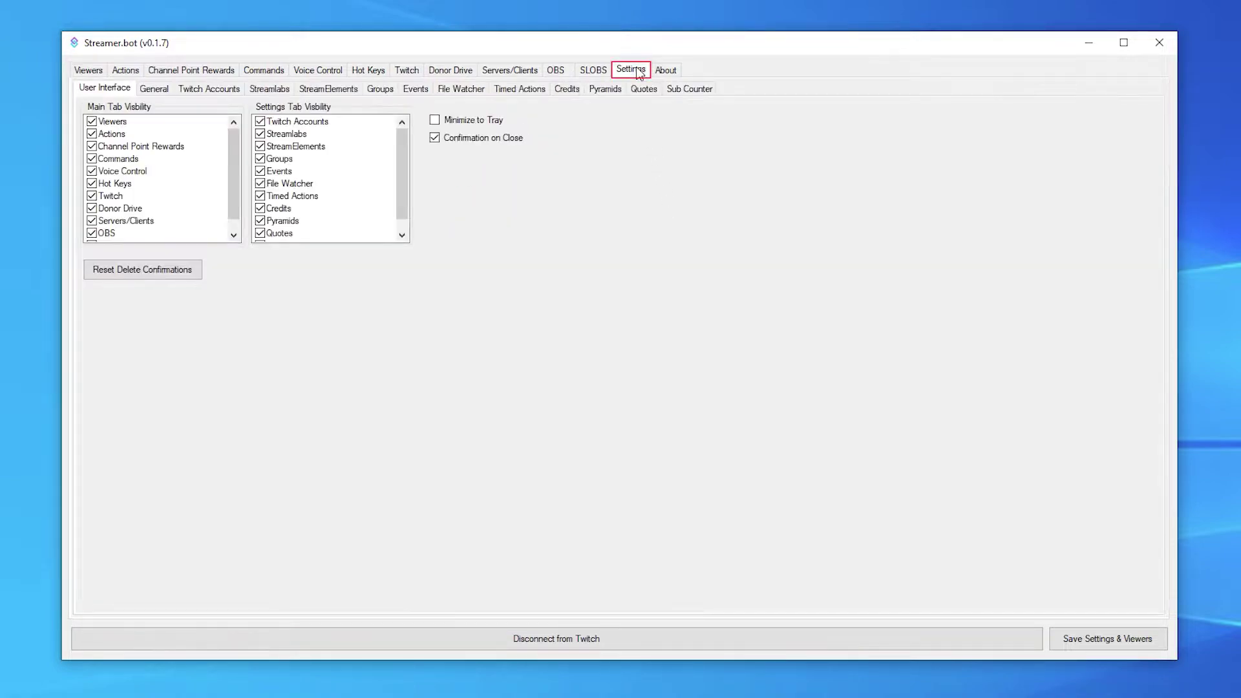
click(236, 95)
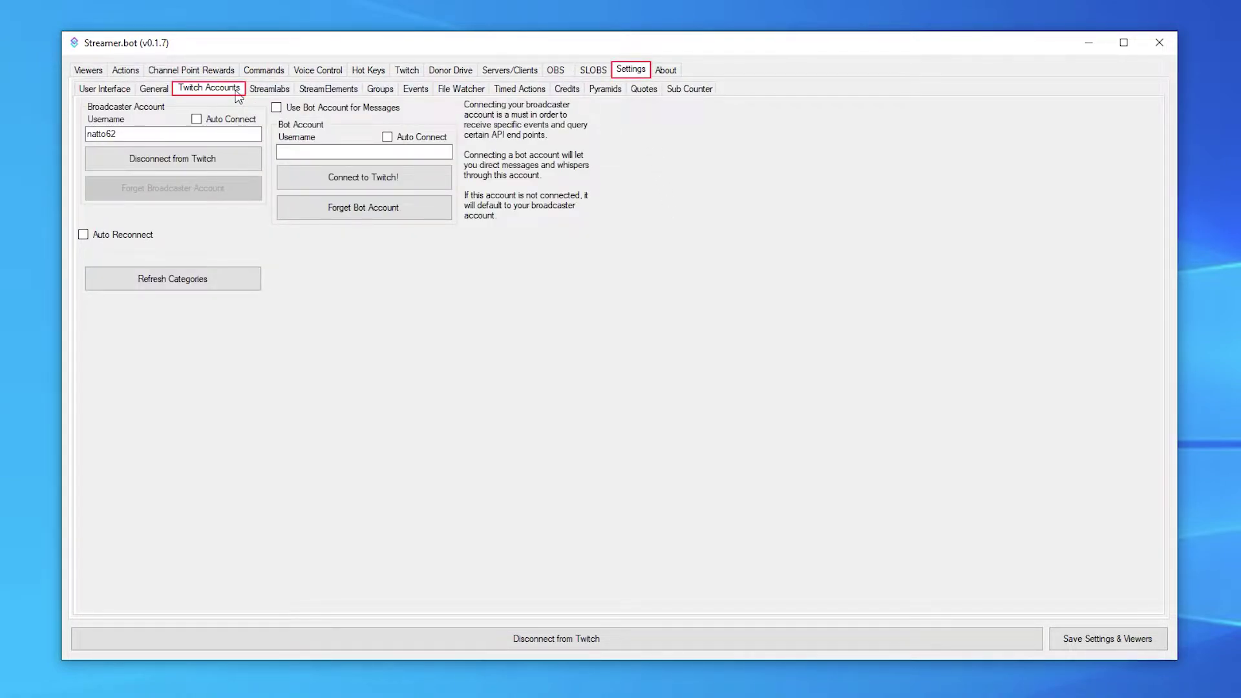
click(278, 108)
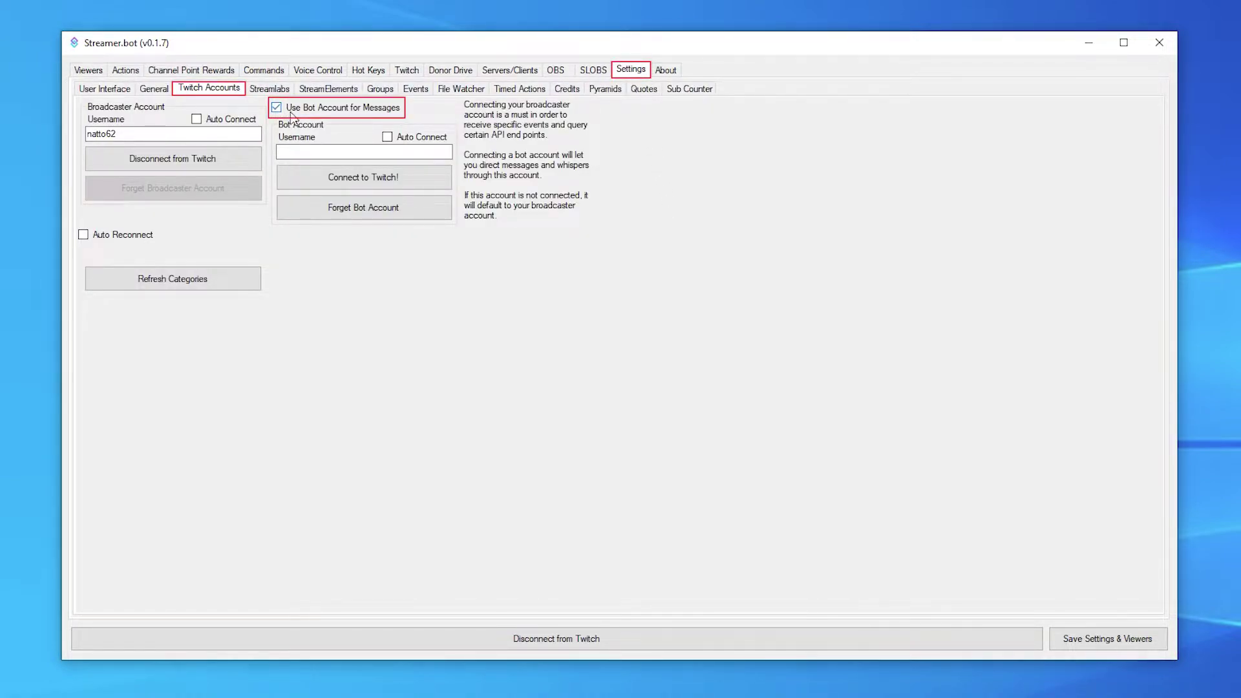
Step: Start connecting the bot account to Twitch, logging out of the main channel account
click(318, 175)
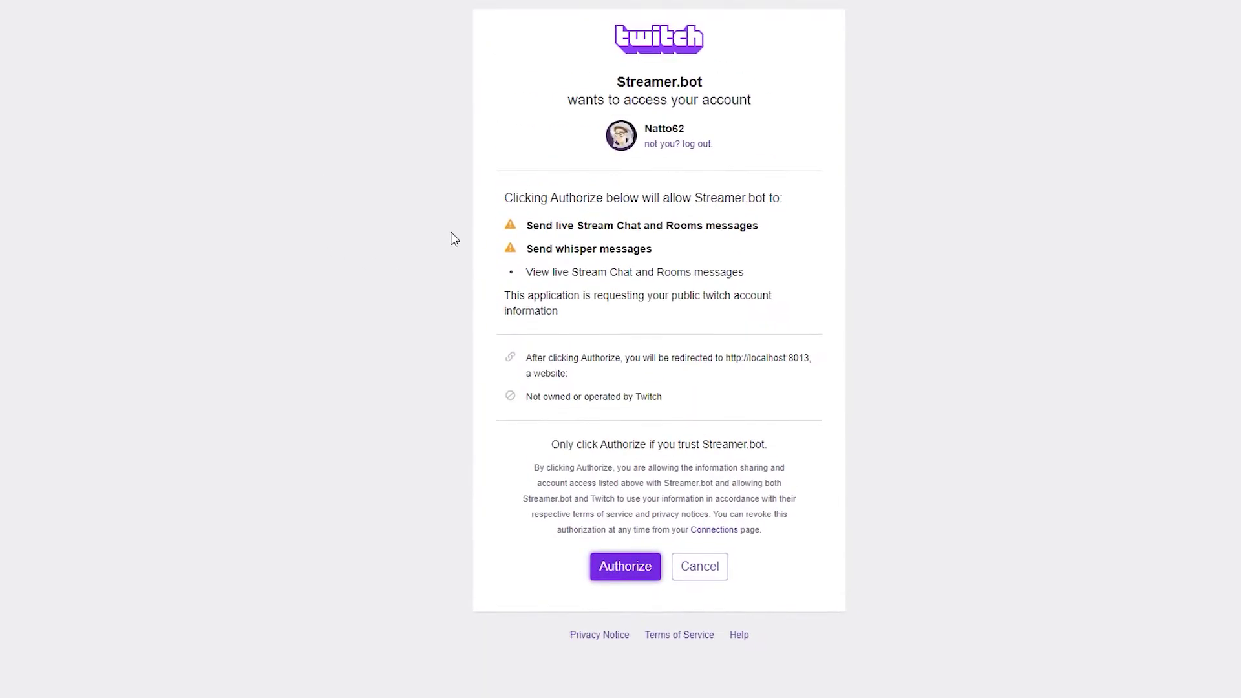
click(678, 145)
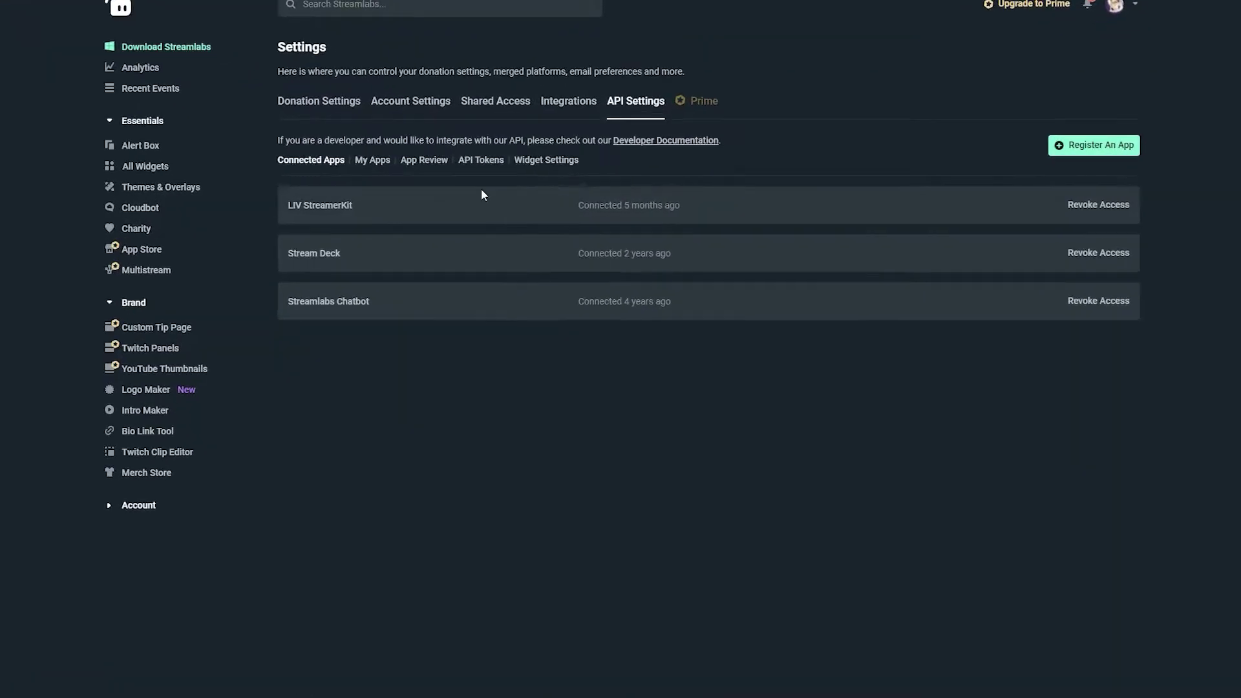
Step: Open the Streamlabs API Tokens page and turn on Show secrets
click(514, 171)
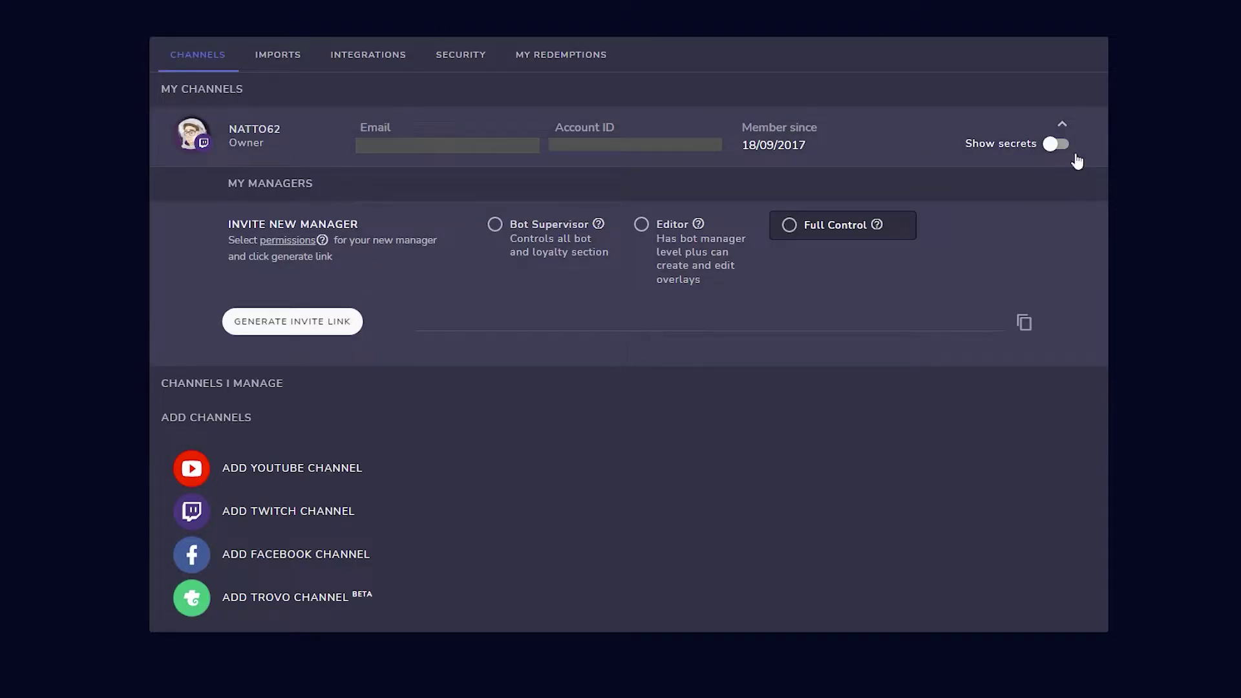
click(1059, 142)
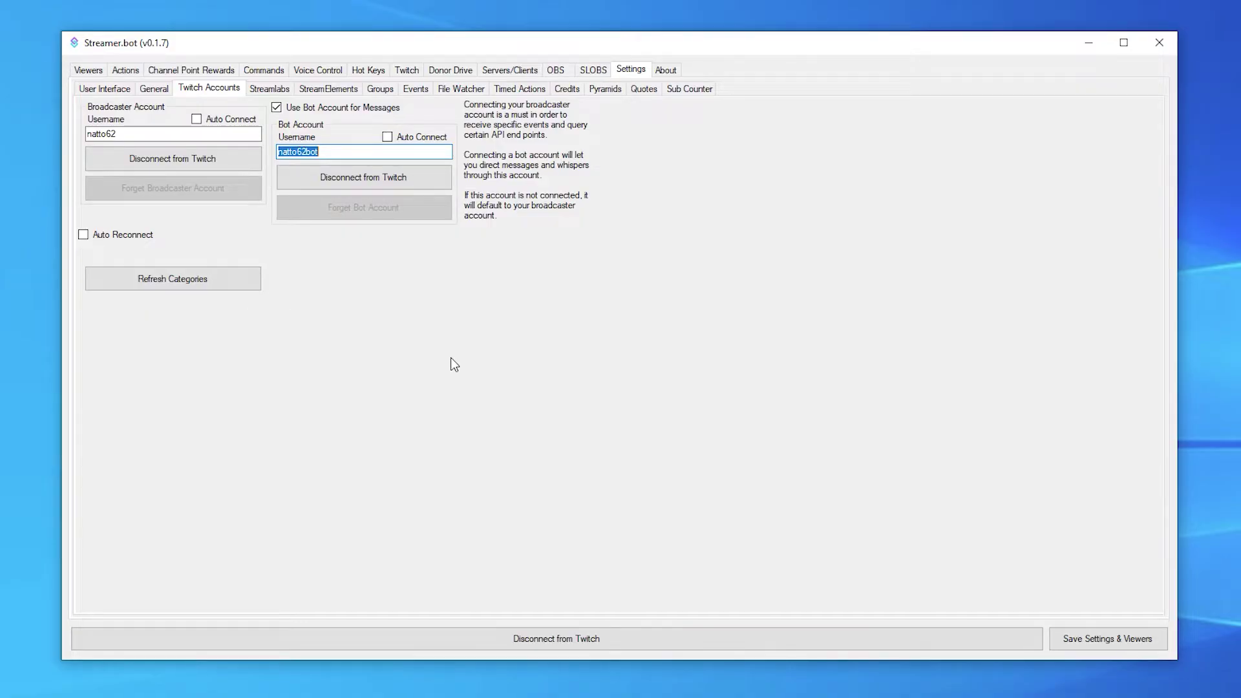
Step: Paste the Socket API token into Streamer.bot's Streamlabs settings and connect
click(635, 72)
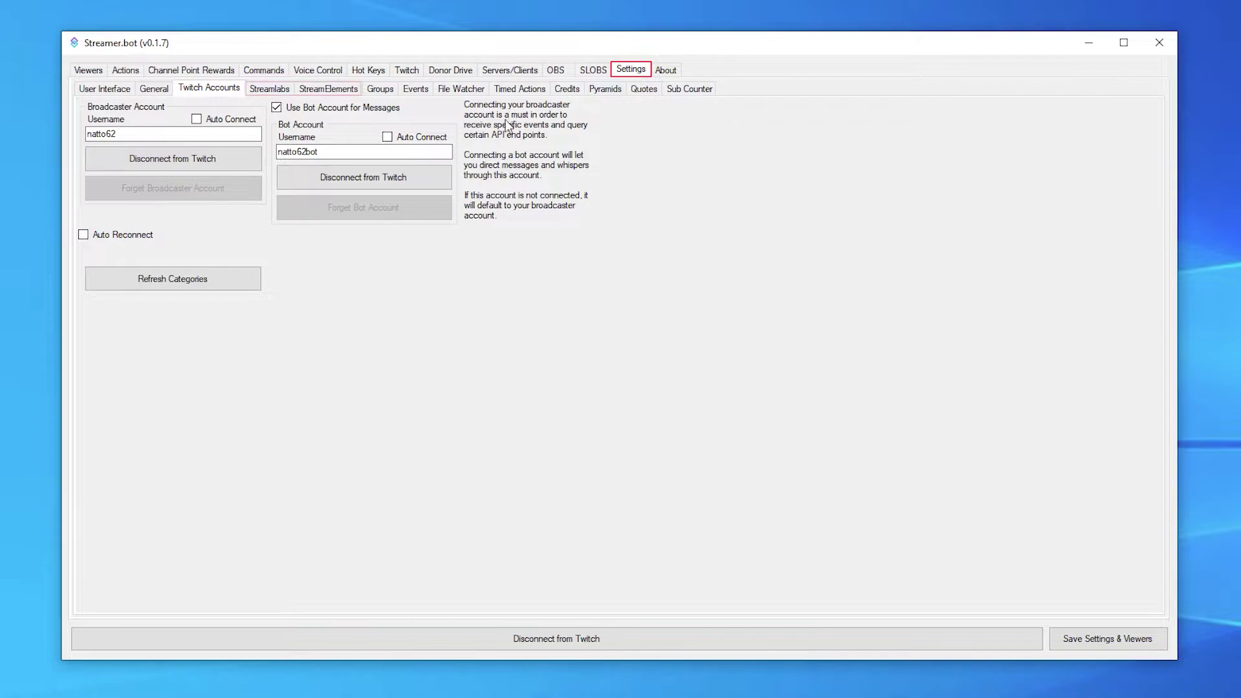
click(278, 89)
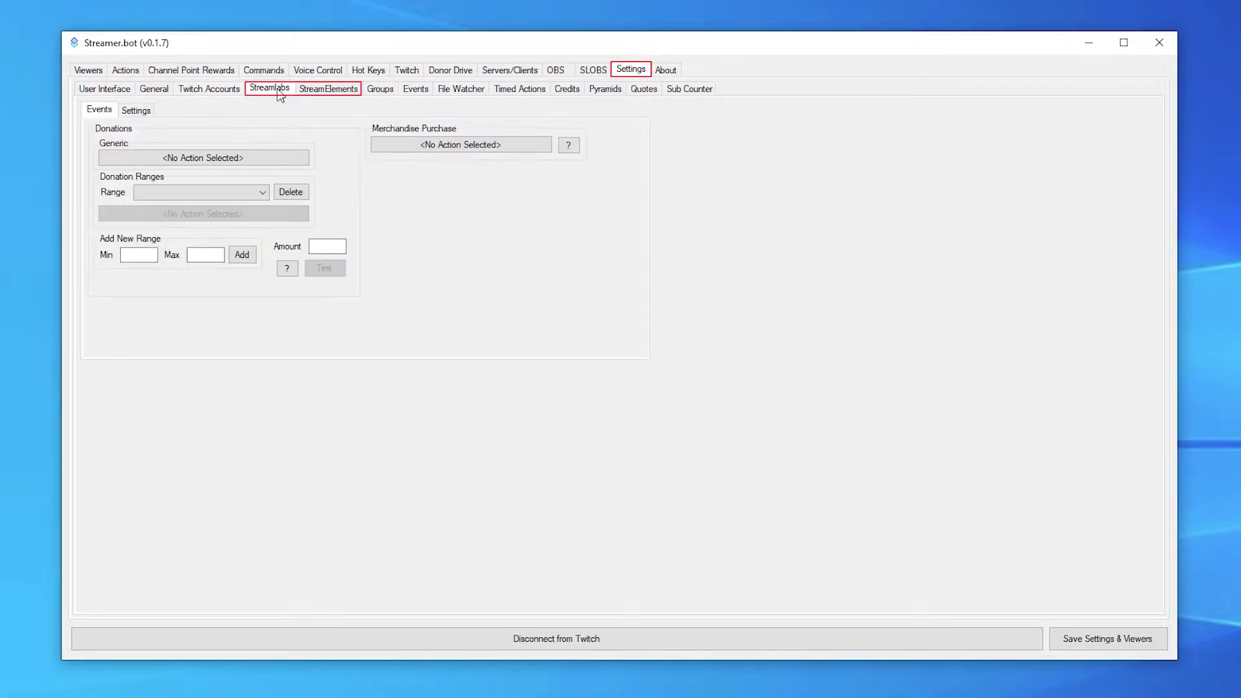
click(136, 110)
key(ctrl+v)
click(223, 190)
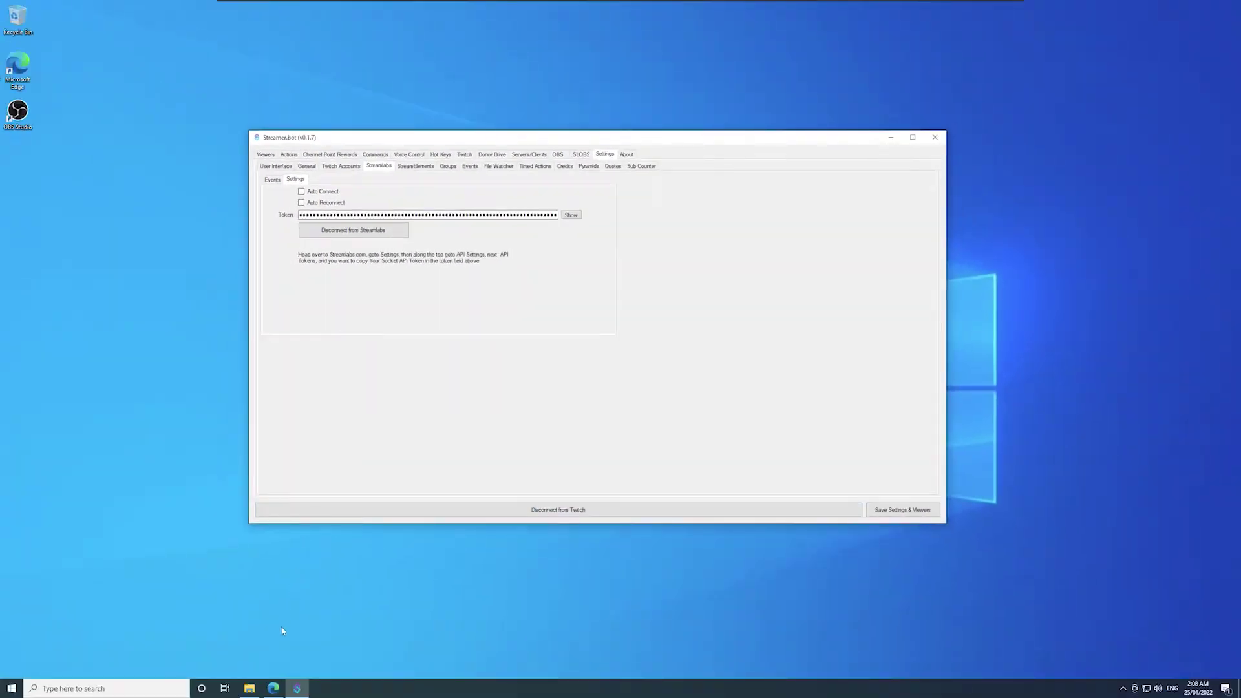
Step: Go to the obs-websocket download page and scroll to its Assets
click(272, 689)
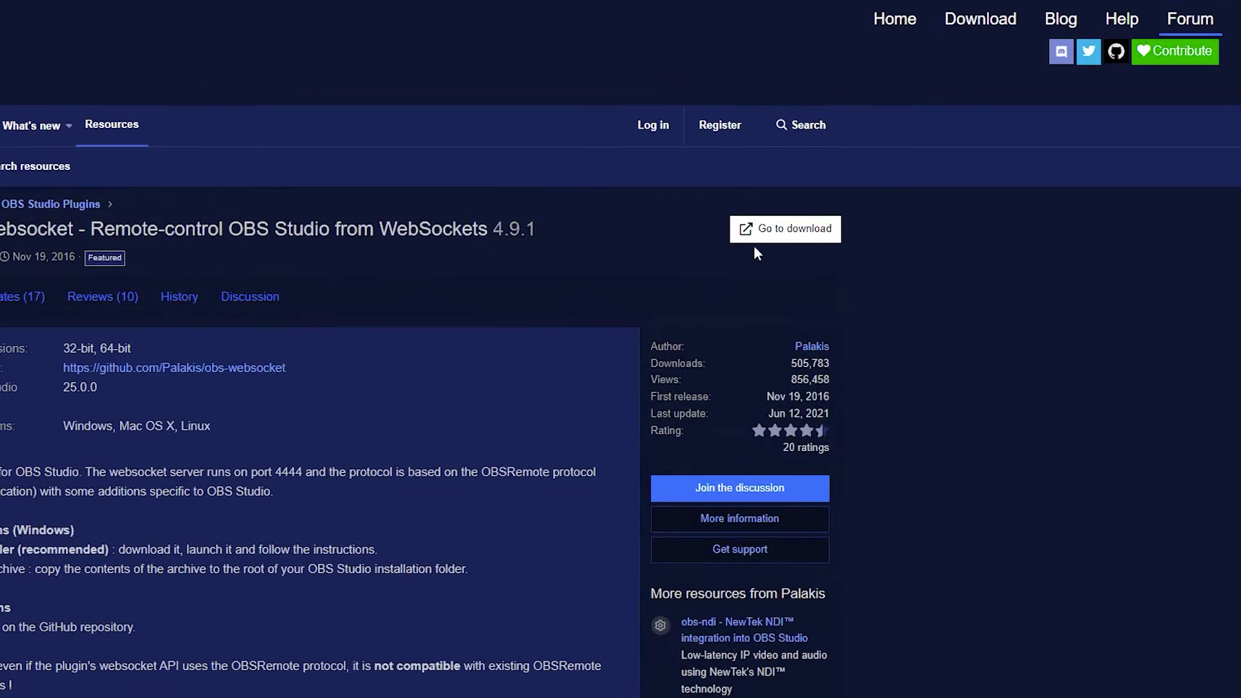
click(785, 229)
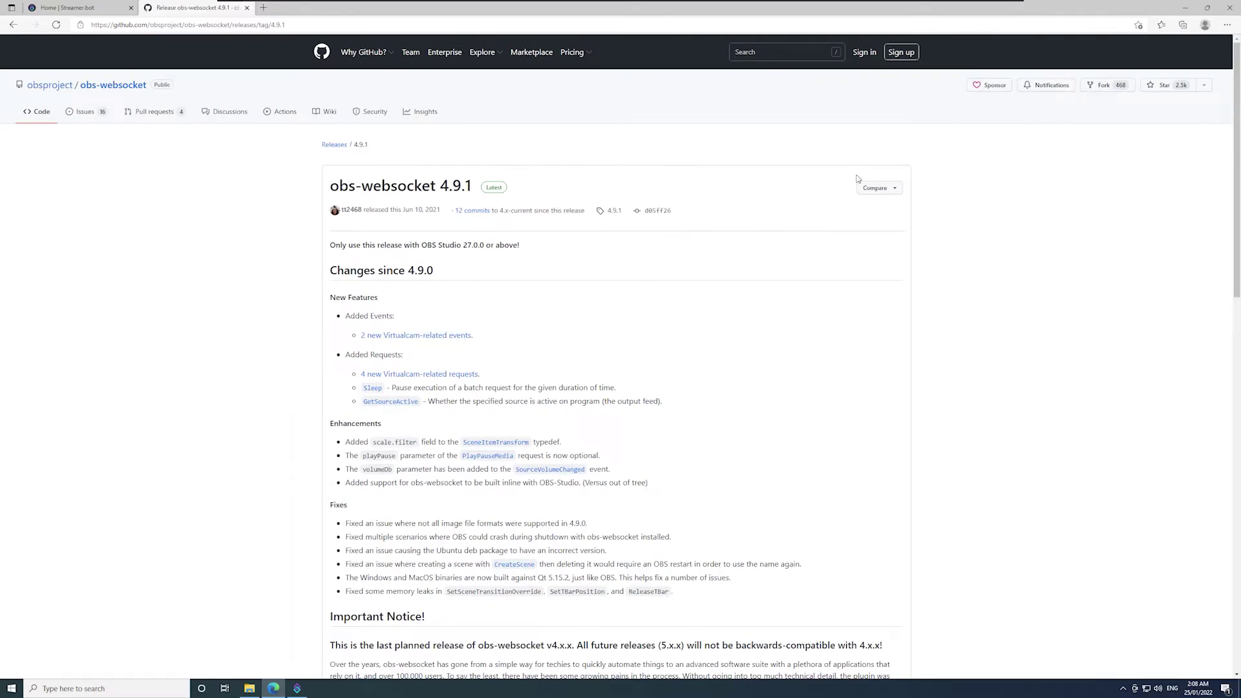
scroll(857, 179, down, 10)
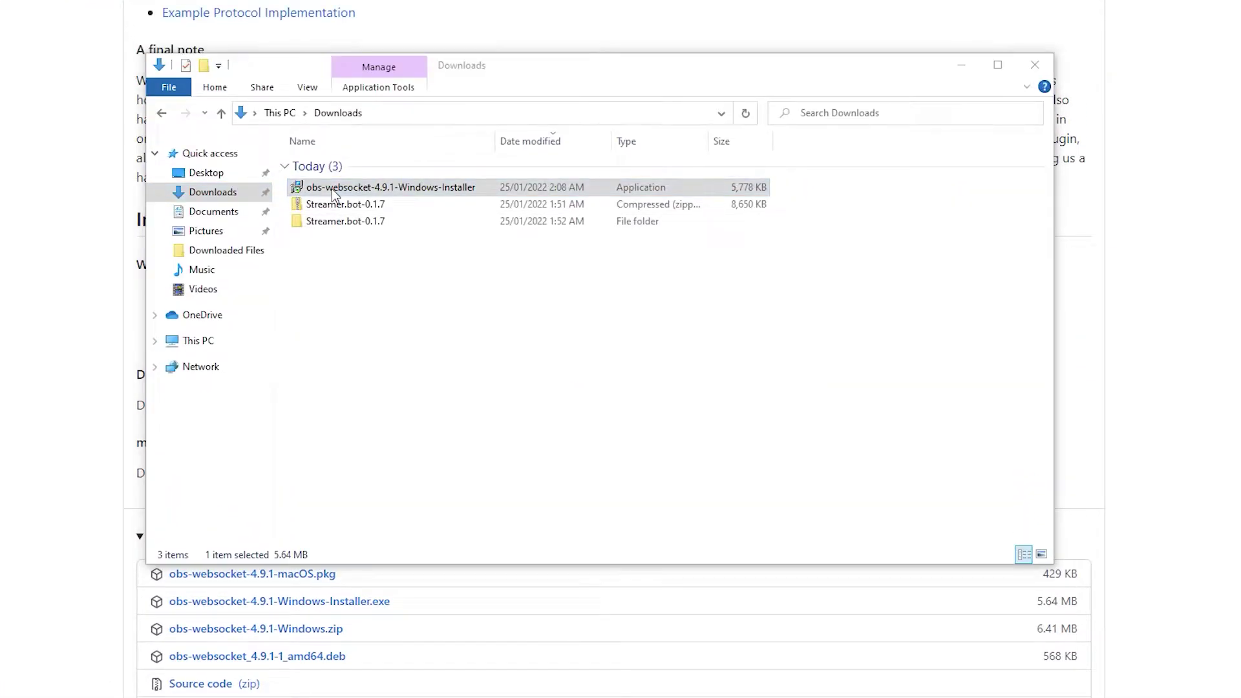
Step: Run the obs-websocket 4.9.1 Windows installer through to completion with default settings
double_click(332, 189)
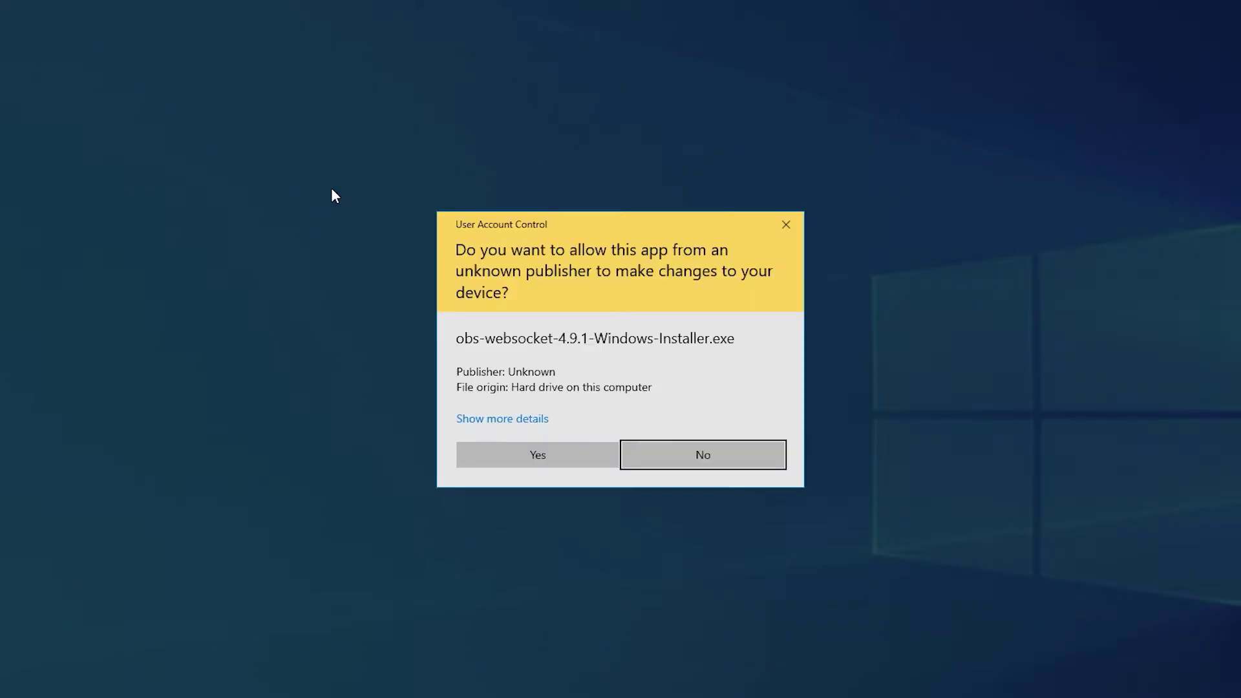
click(506, 454)
click(707, 467)
click(707, 467)
click(710, 471)
click(710, 471)
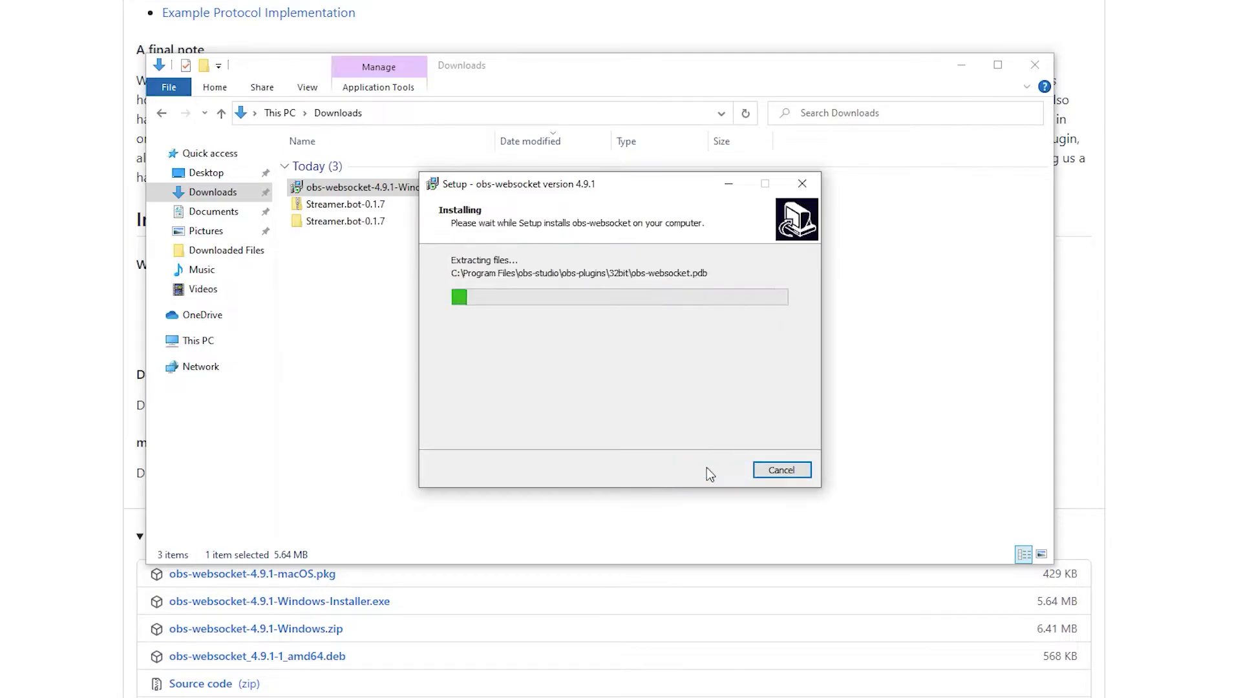
click(710, 471)
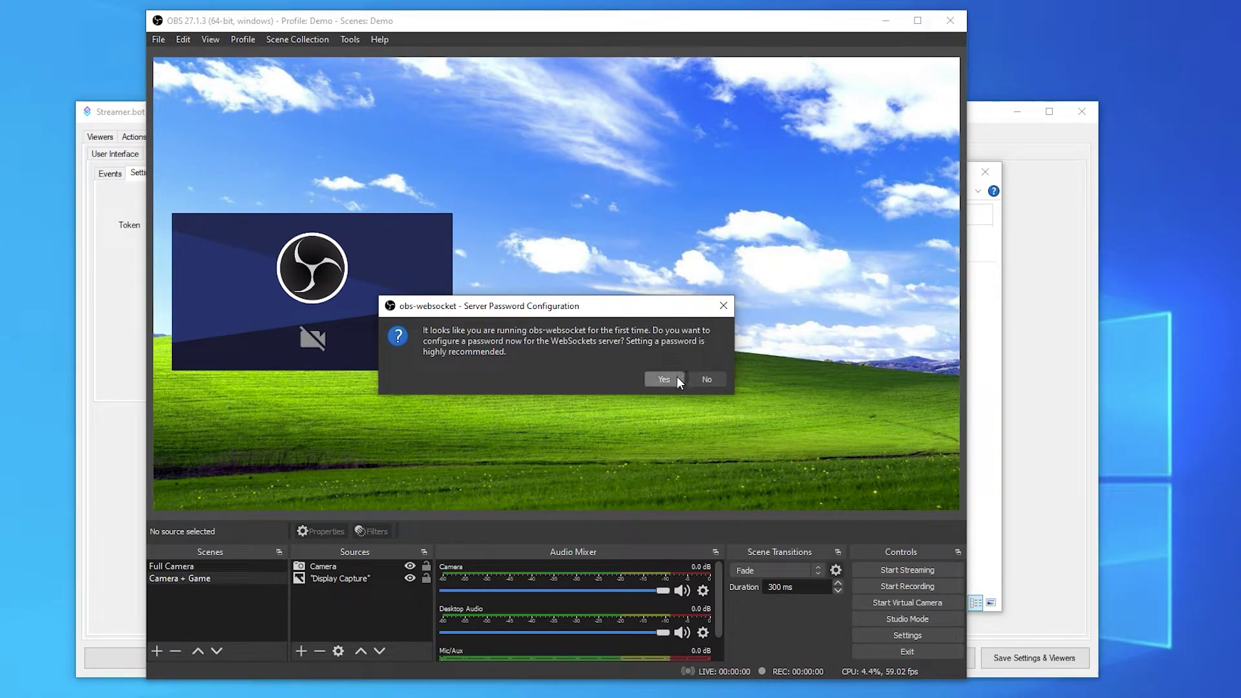
Step: Set a new WebSockets server password in OBS and save the settings
click(669, 353)
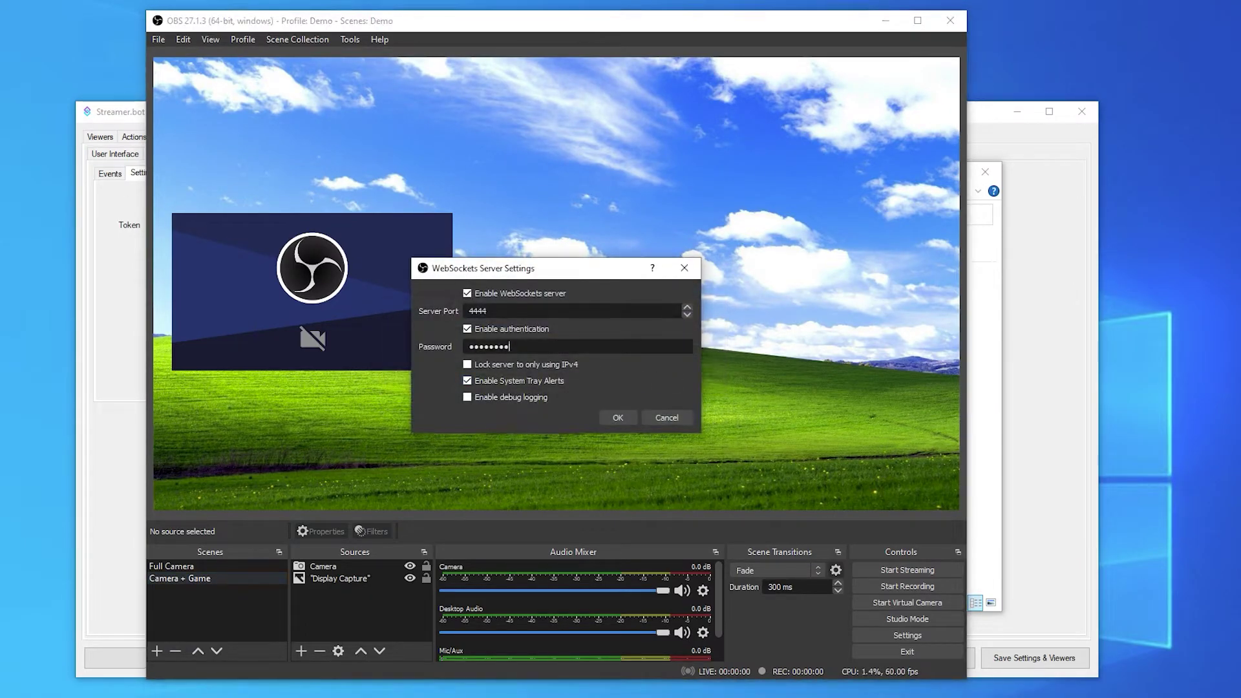
key(ctrl+a)
text(1234)
click(621, 417)
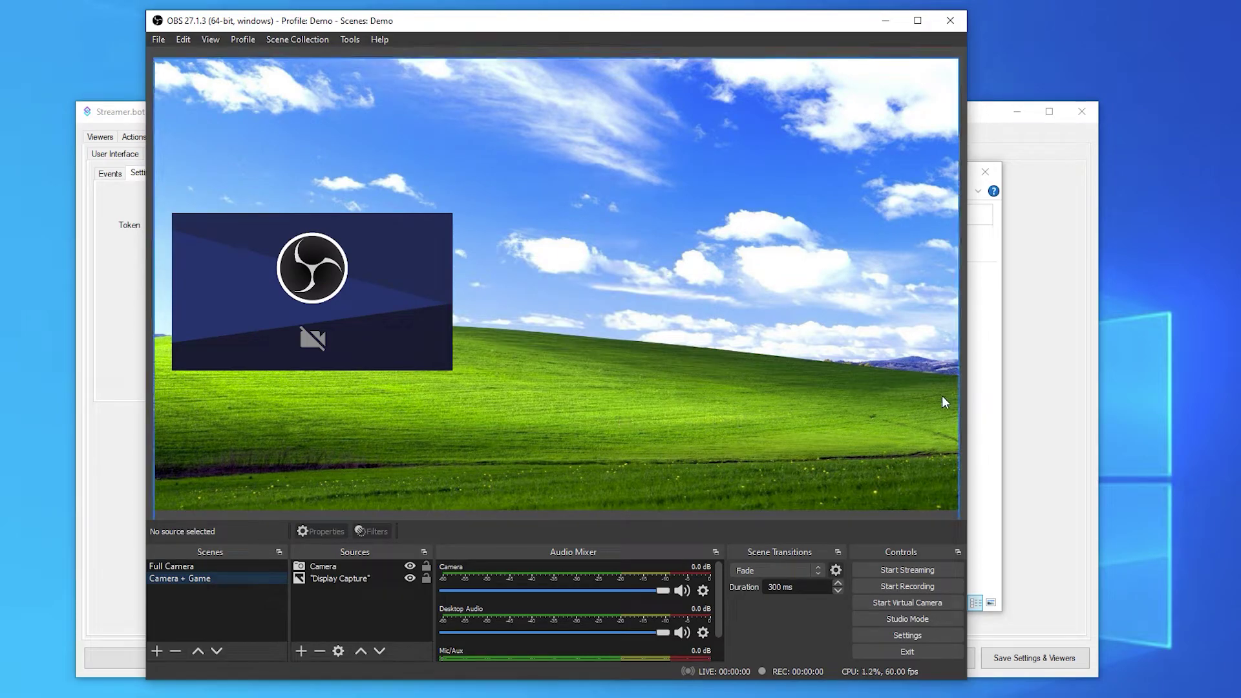
Step: Add a new OBS connection named OBS with the WebSockets password
click(1030, 396)
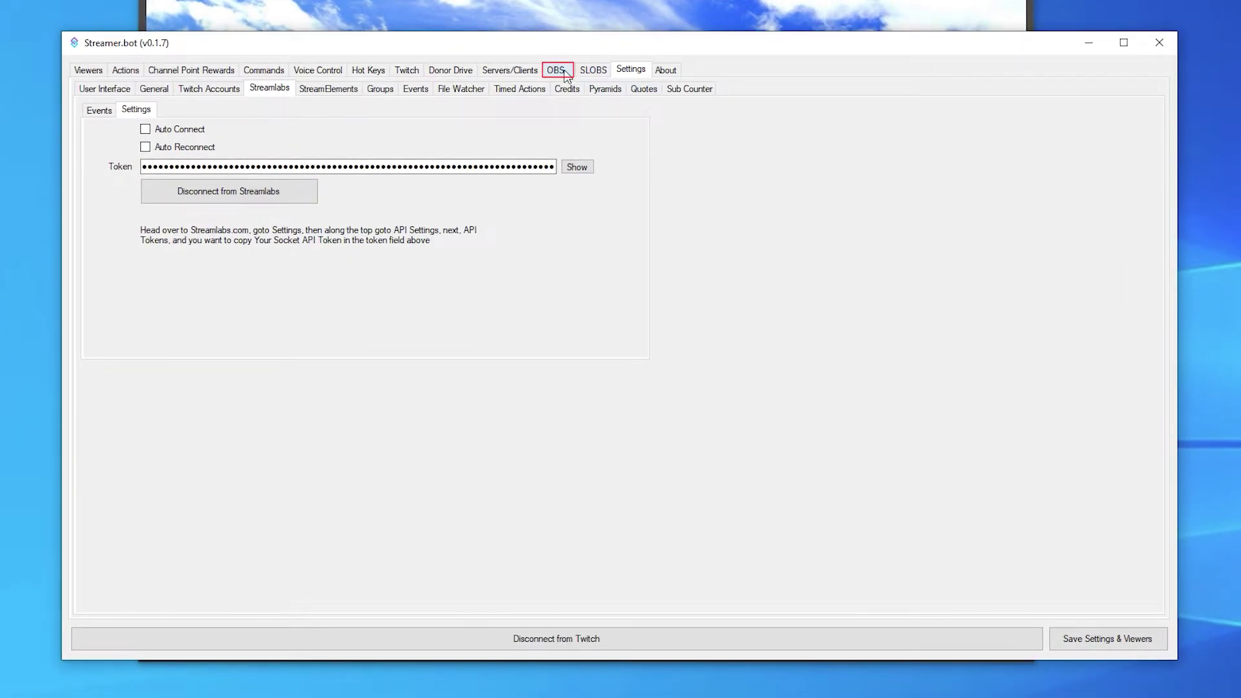
click(557, 69)
right_click(472, 175)
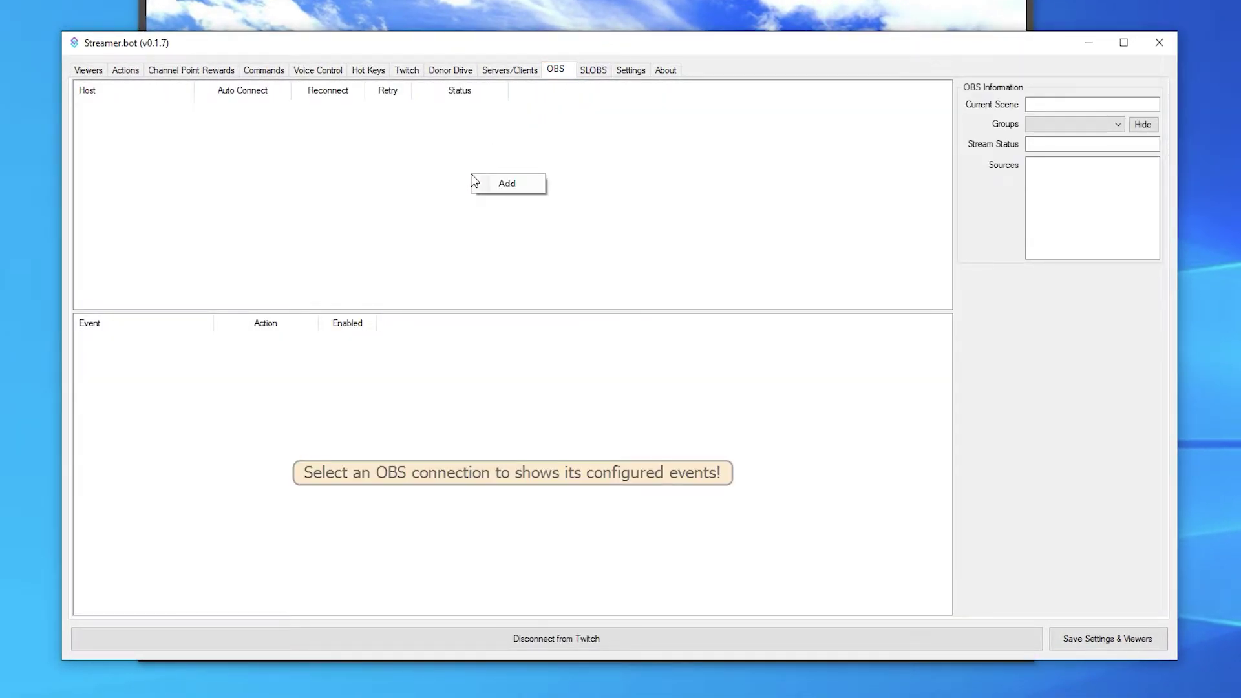
click(494, 183)
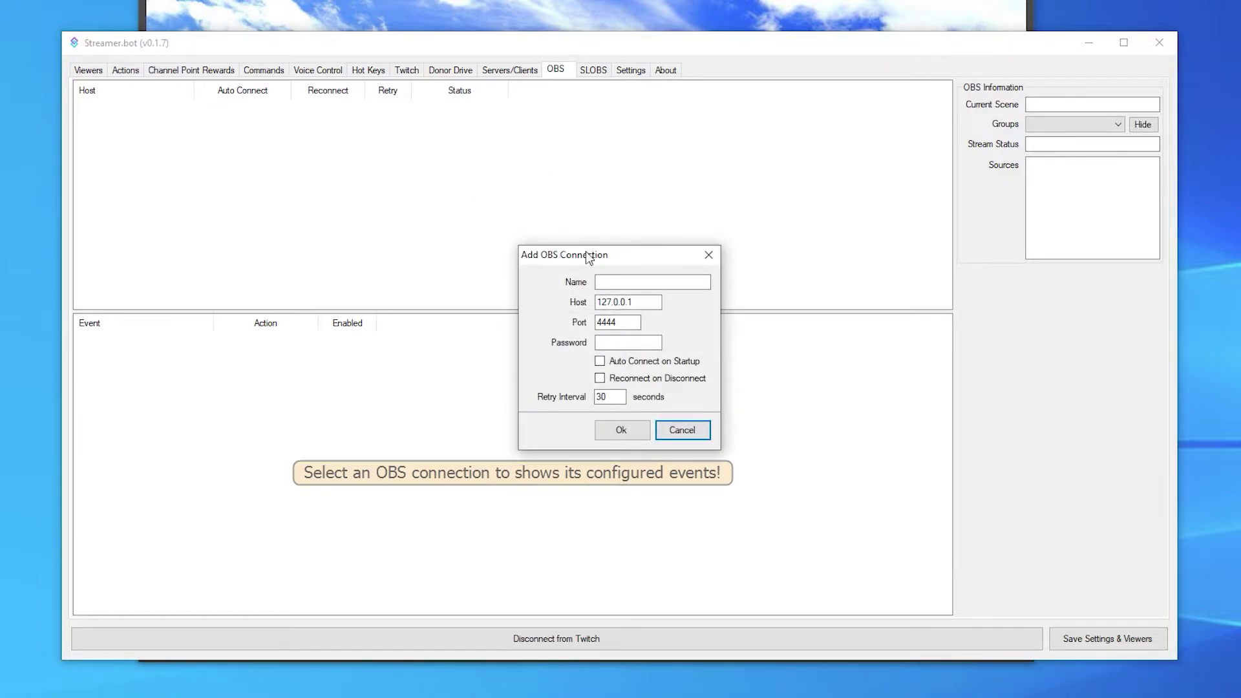
click(597, 282)
text(OBS)
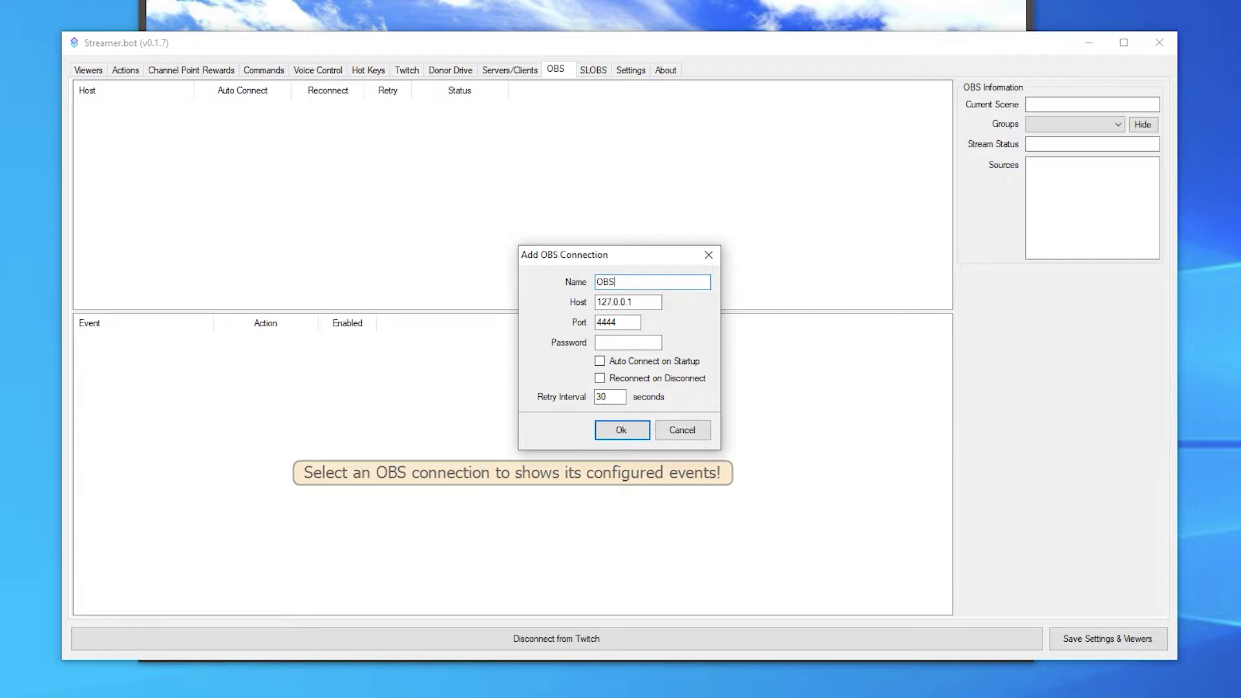
key(Tab)
key(Tab)
key(Tab)
text(1234)
Step: Enable Auto Connect and Reconnect, save the connection, and connect it to OBS
click(621, 361)
click(622, 379)
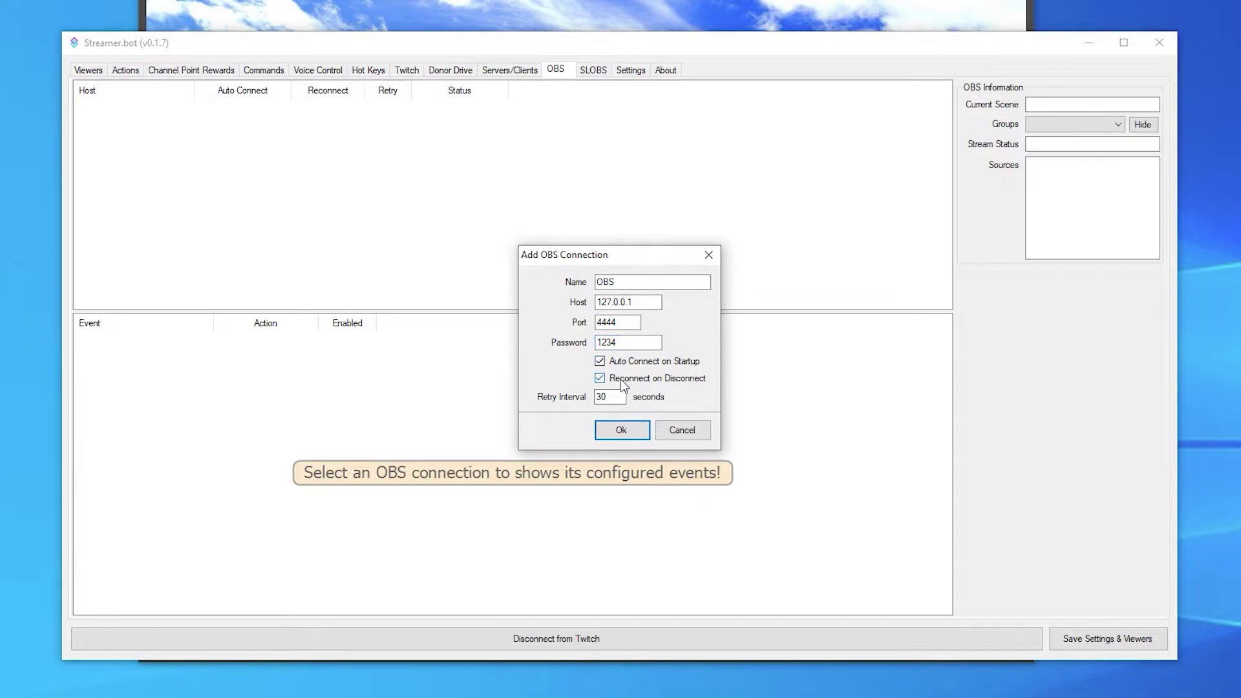
click(622, 430)
right_click(363, 109)
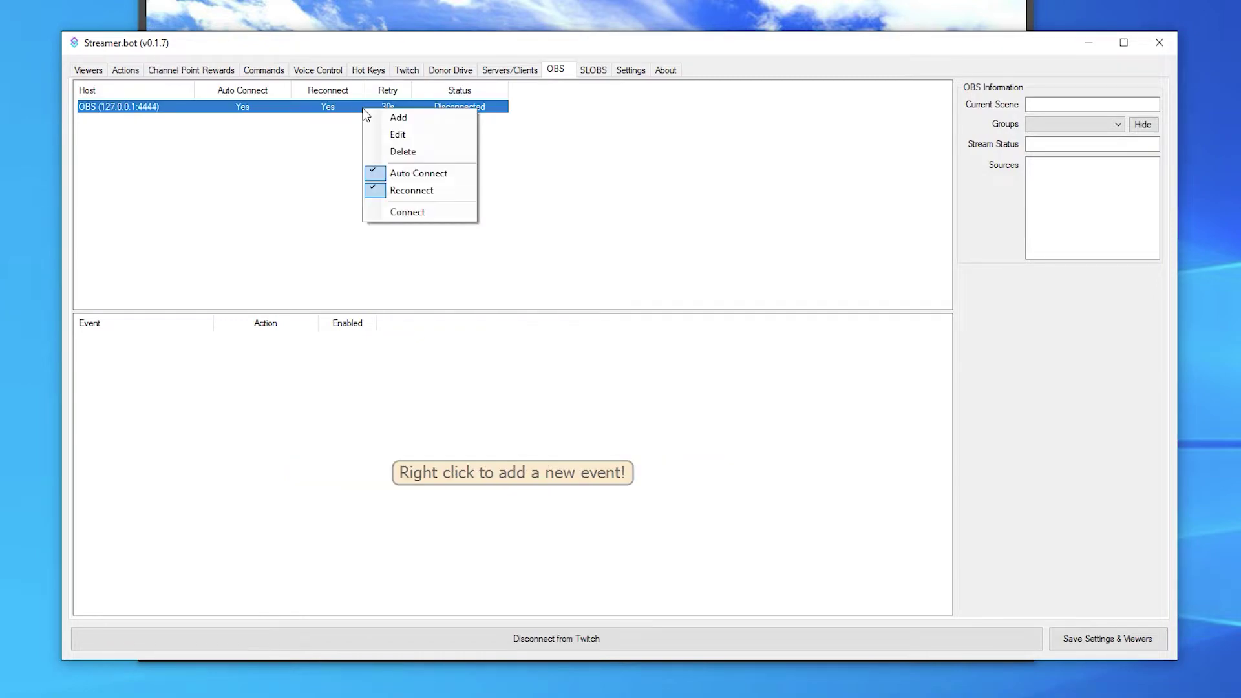
click(413, 212)
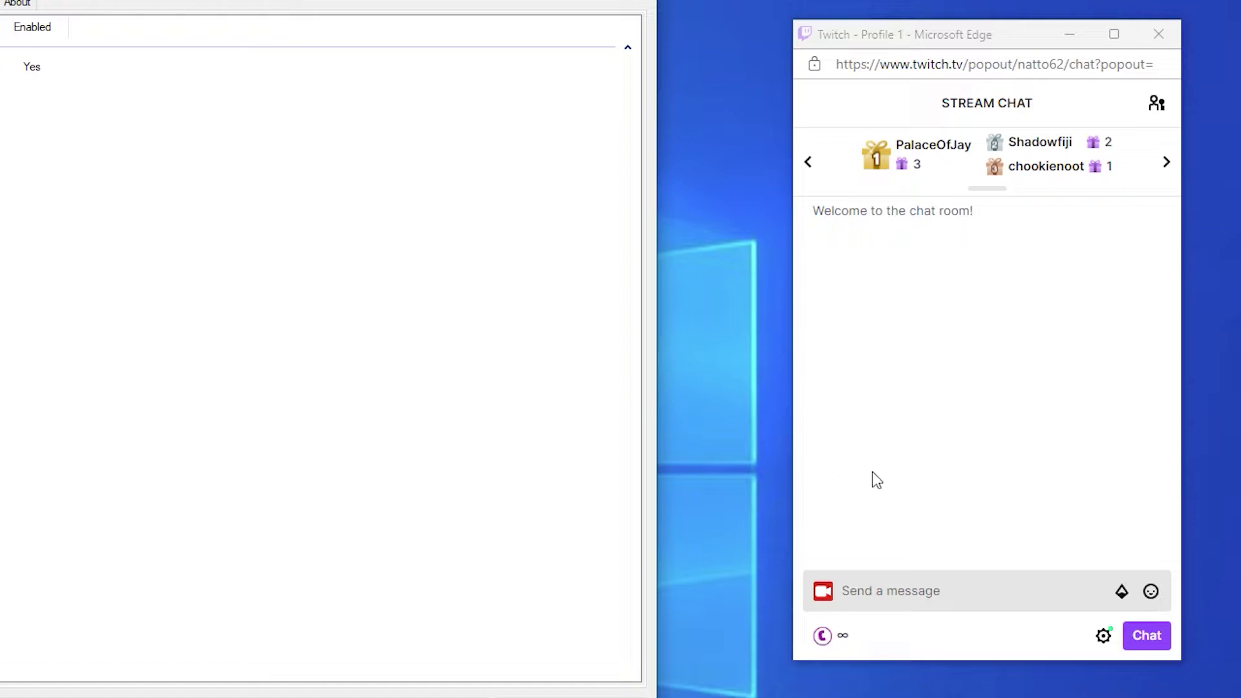
Step: Send the message 'KEKW' in the Twitch stream chat
click(904, 591)
text(KEKW)
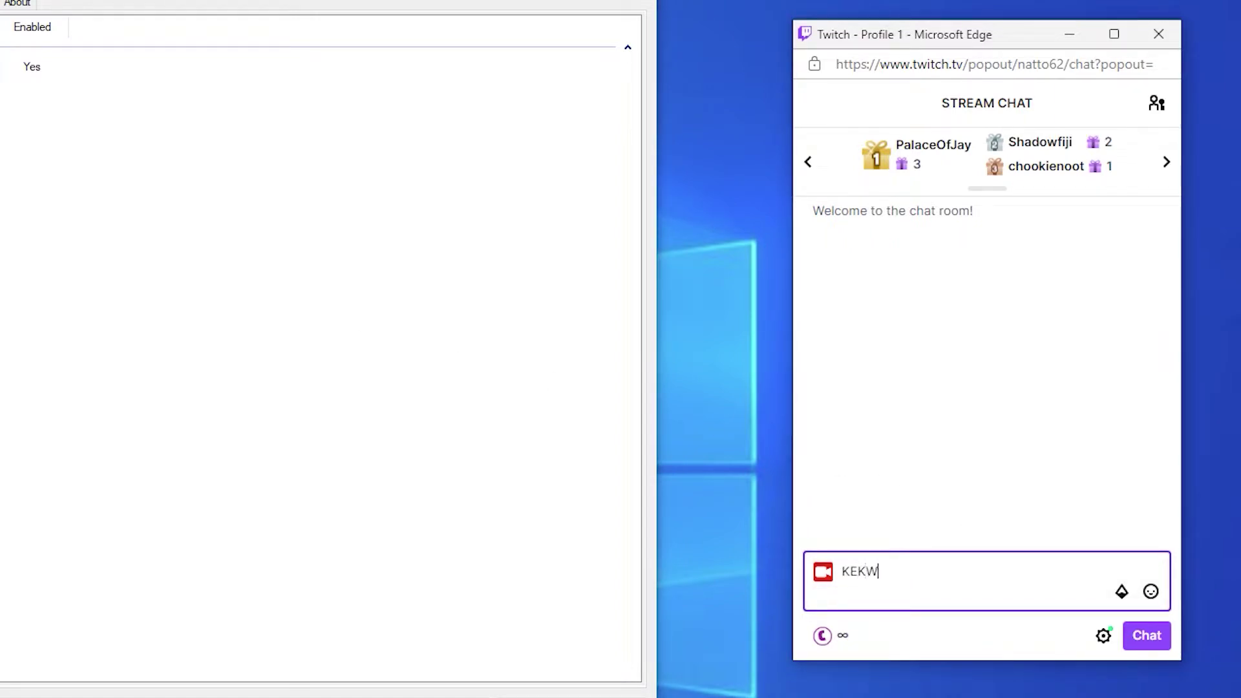
key(Return)
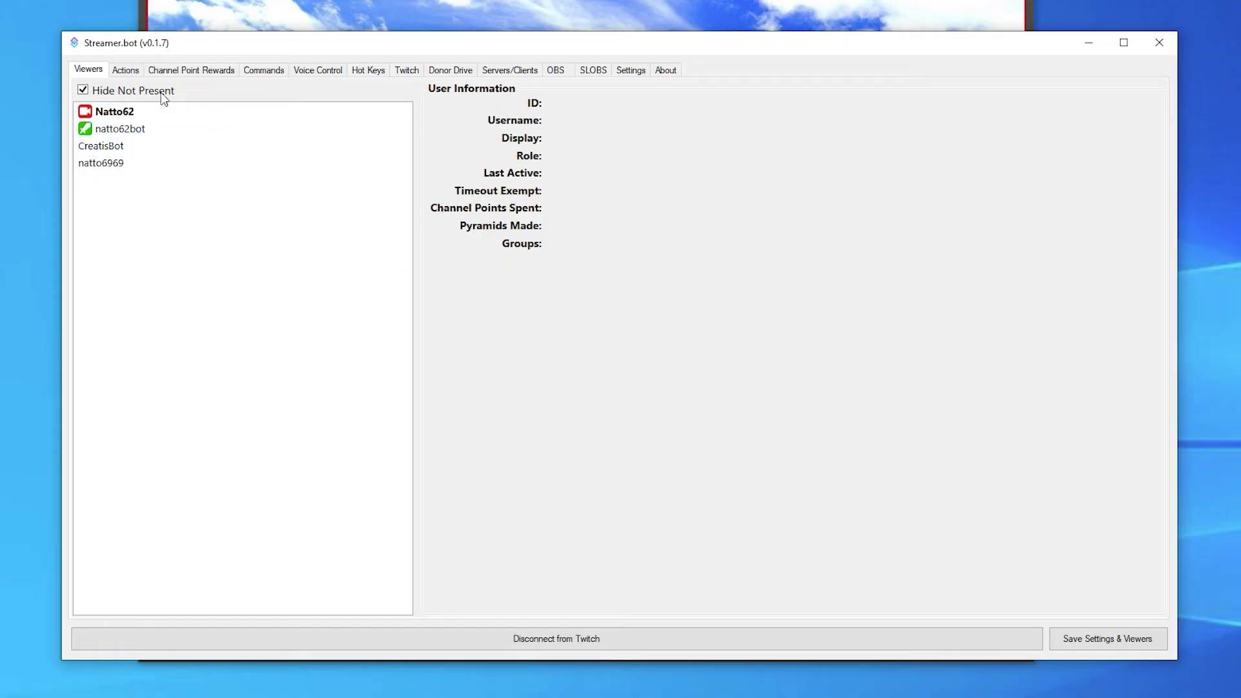
Step: Create a new action named 'KEKW Laugh'
click(125, 71)
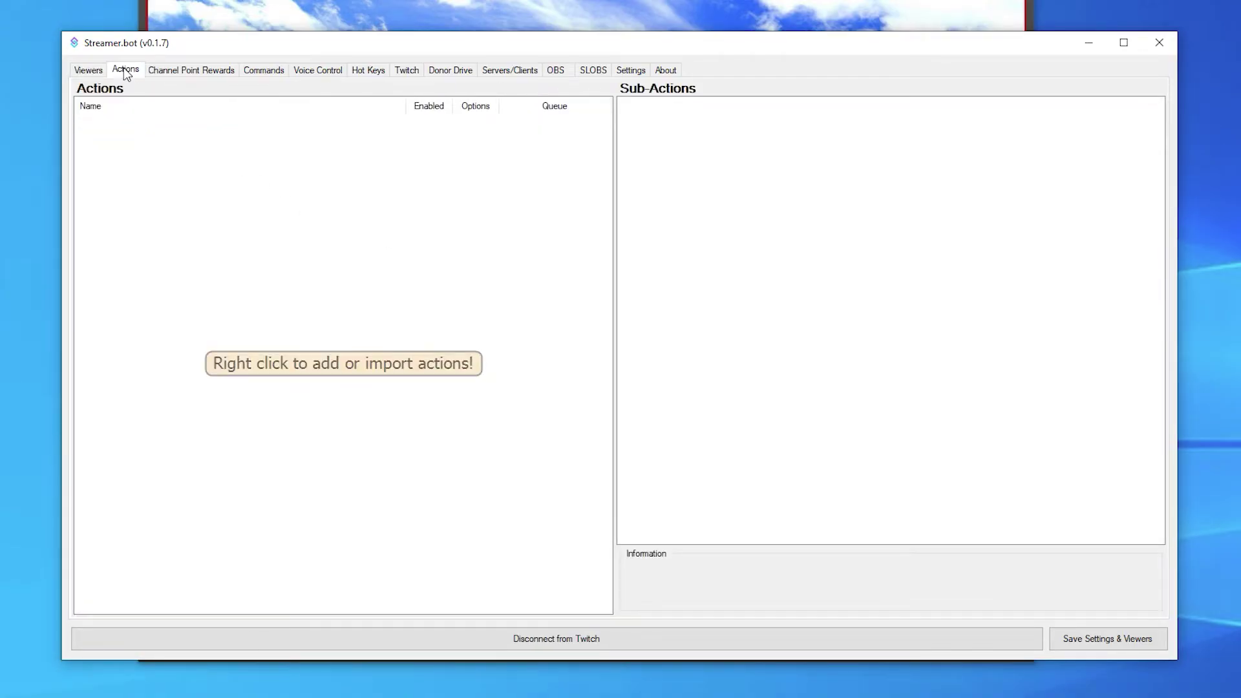
right_click(264, 189)
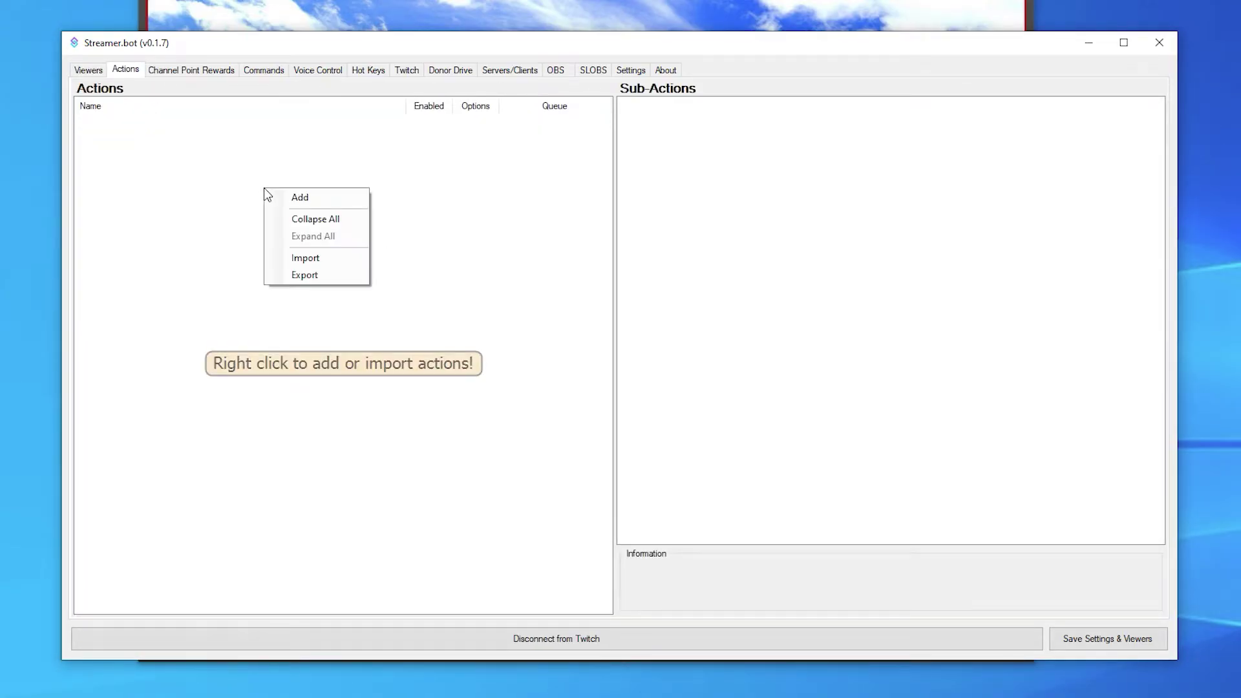
click(302, 197)
text(KEKW Laugh)
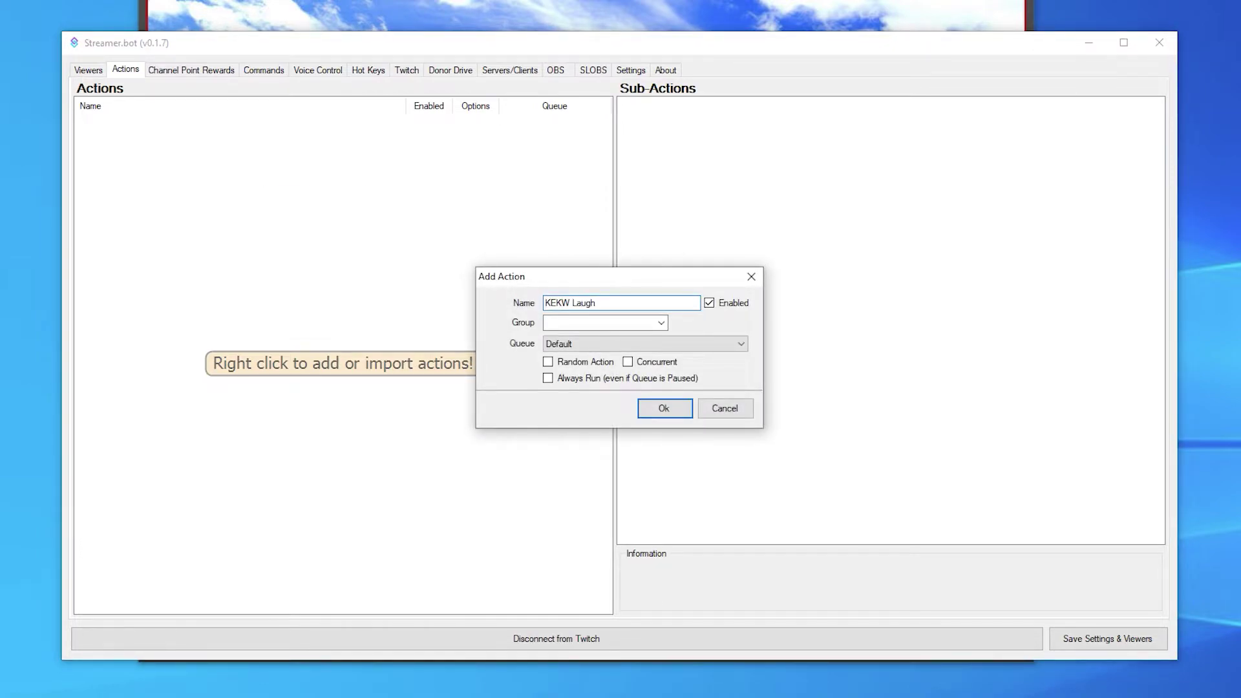
click(672, 406)
Step: Add a Play Sound sub-action to the action that plays KEKW.mp3
right_click(775, 237)
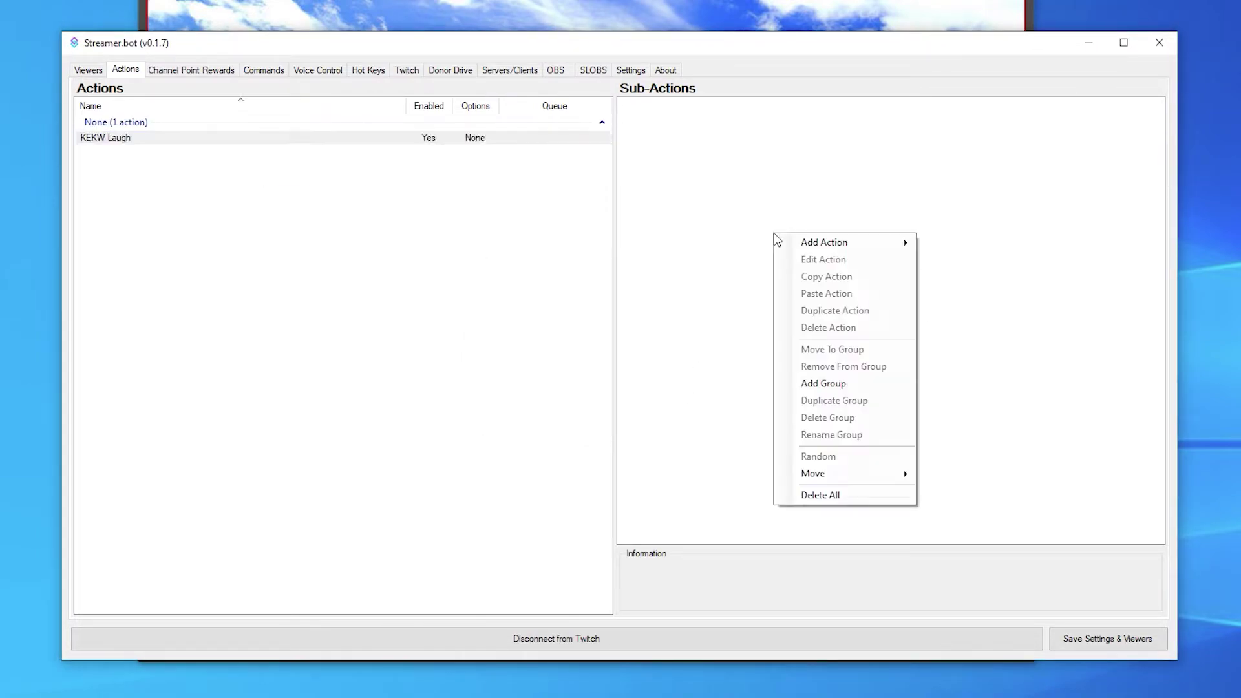
mouse_move(808, 244)
mouse_move(969, 533)
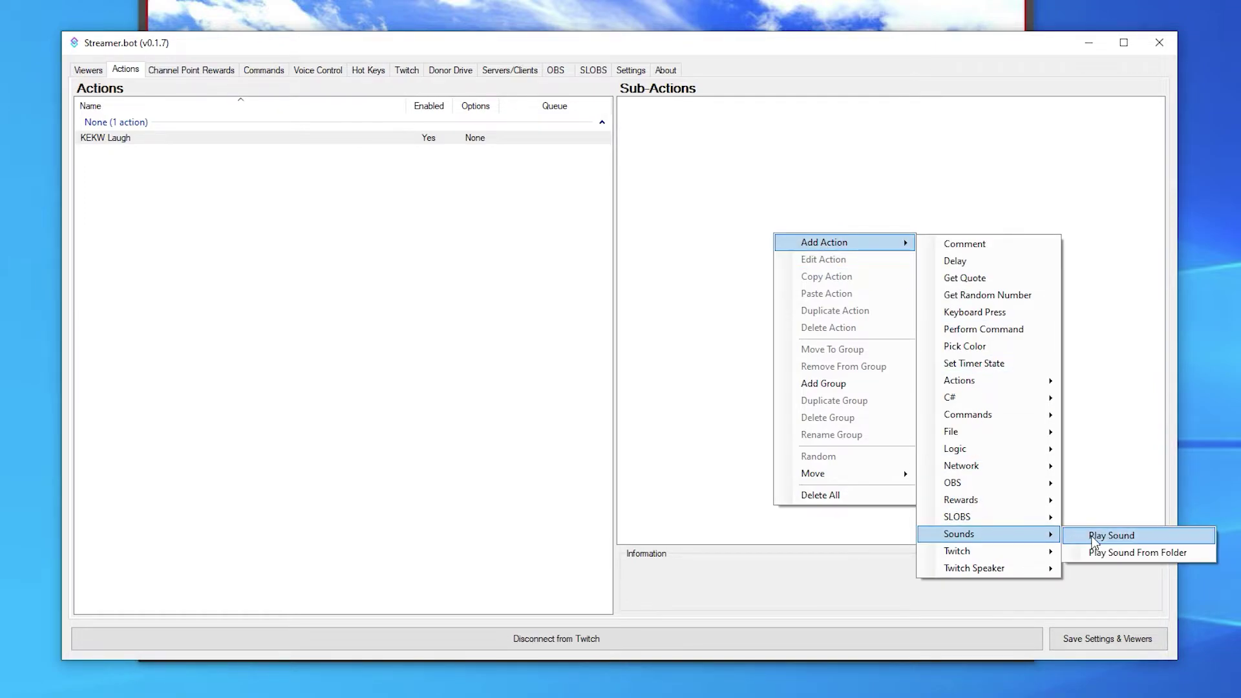
click(1094, 539)
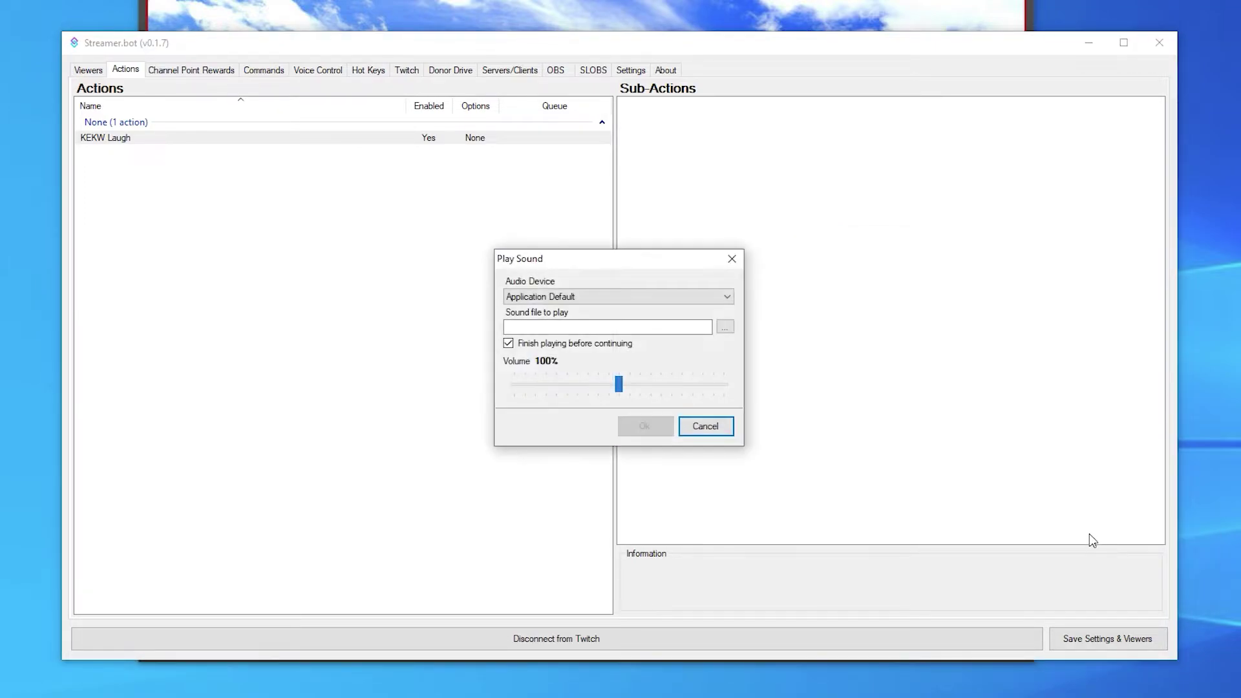
click(725, 327)
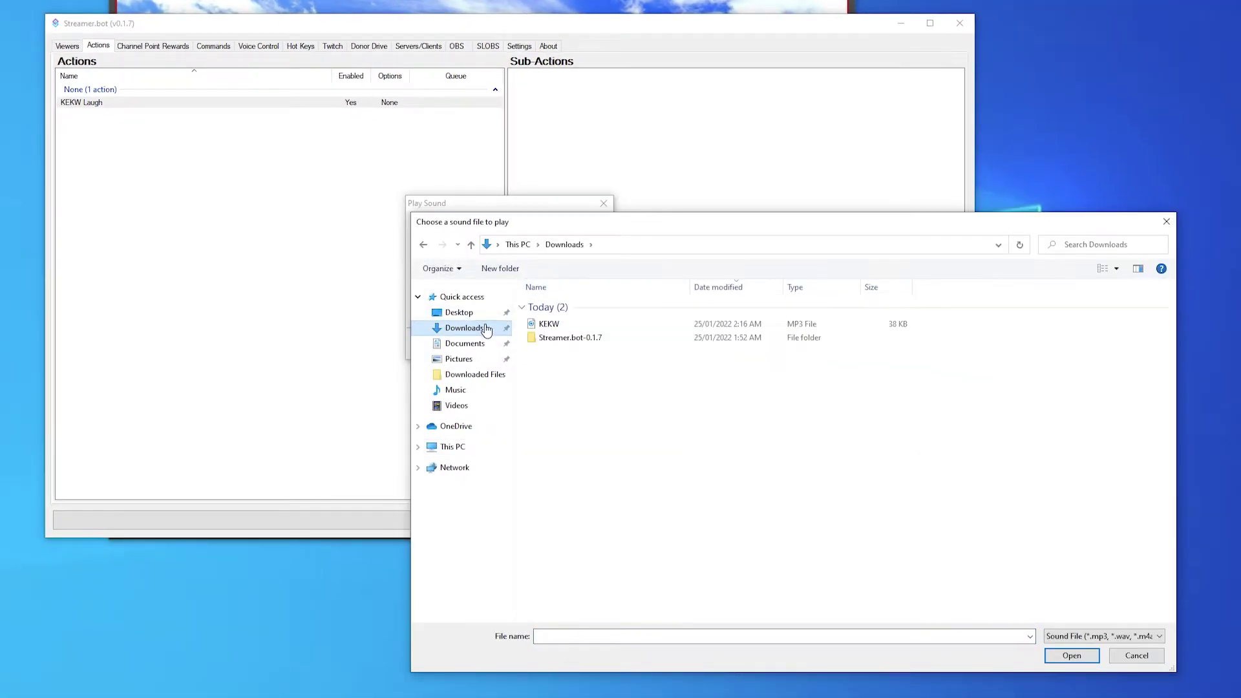
click(549, 323)
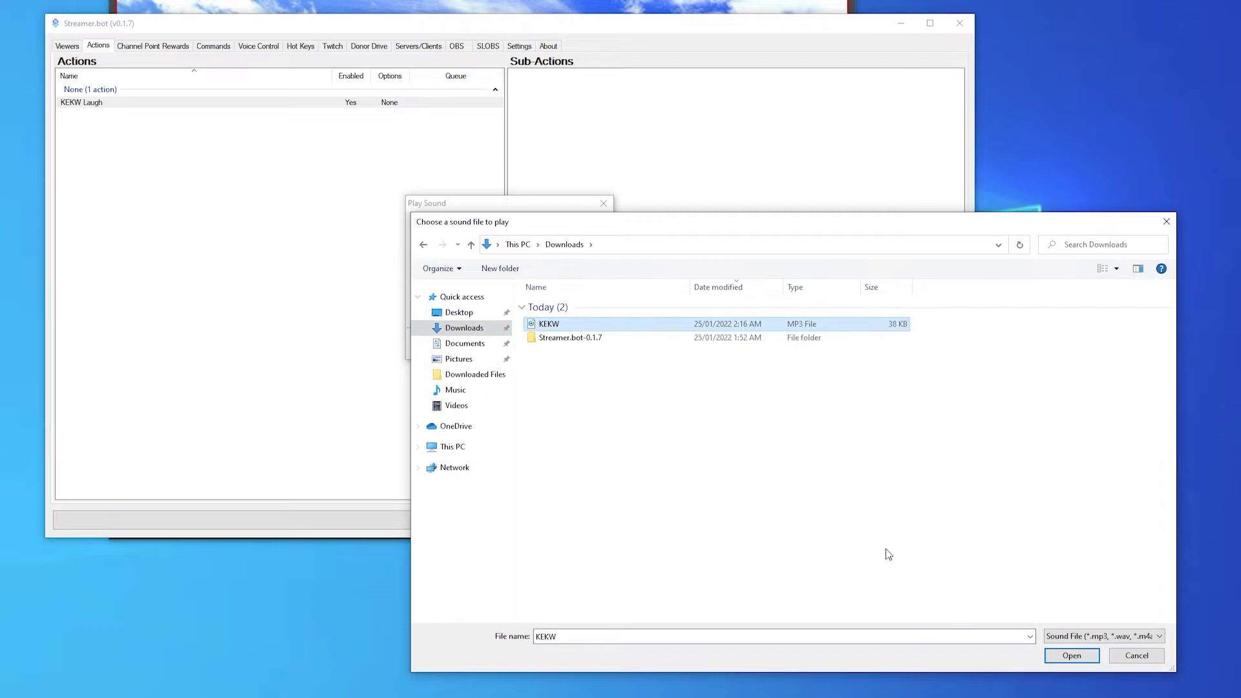
click(1069, 655)
click(541, 349)
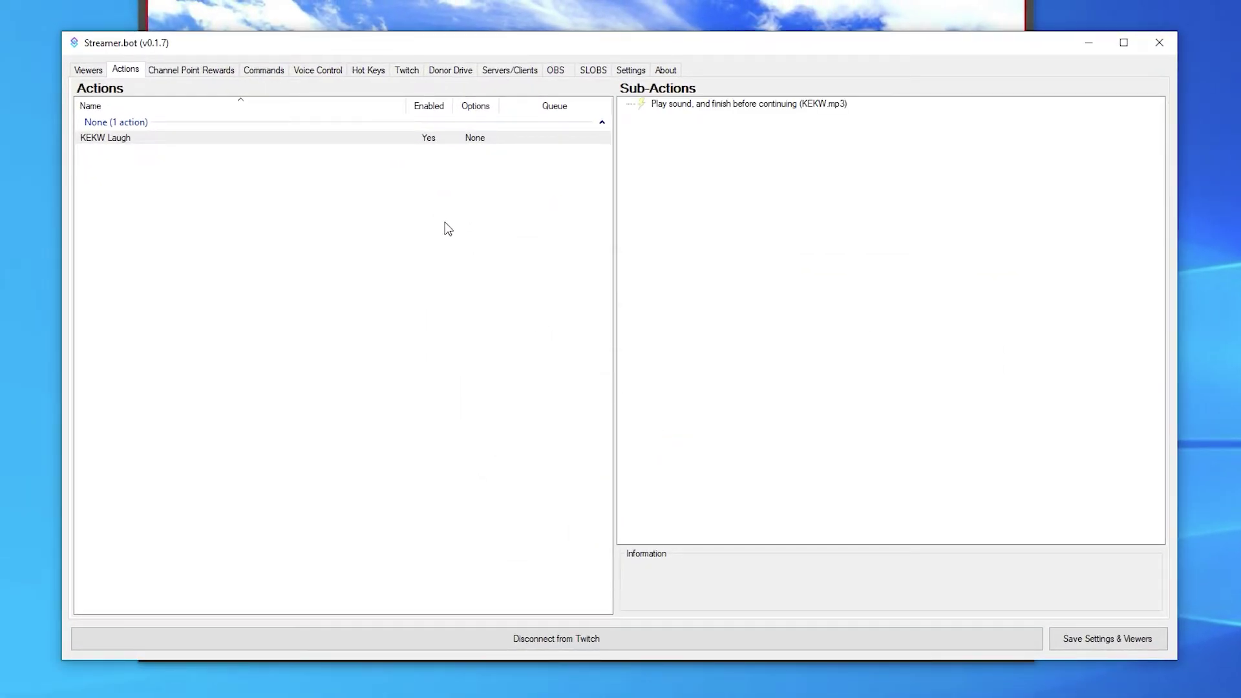
Step: Create a 'KEKW' chat command linked to the KEKW Laugh action and save it
click(280, 71)
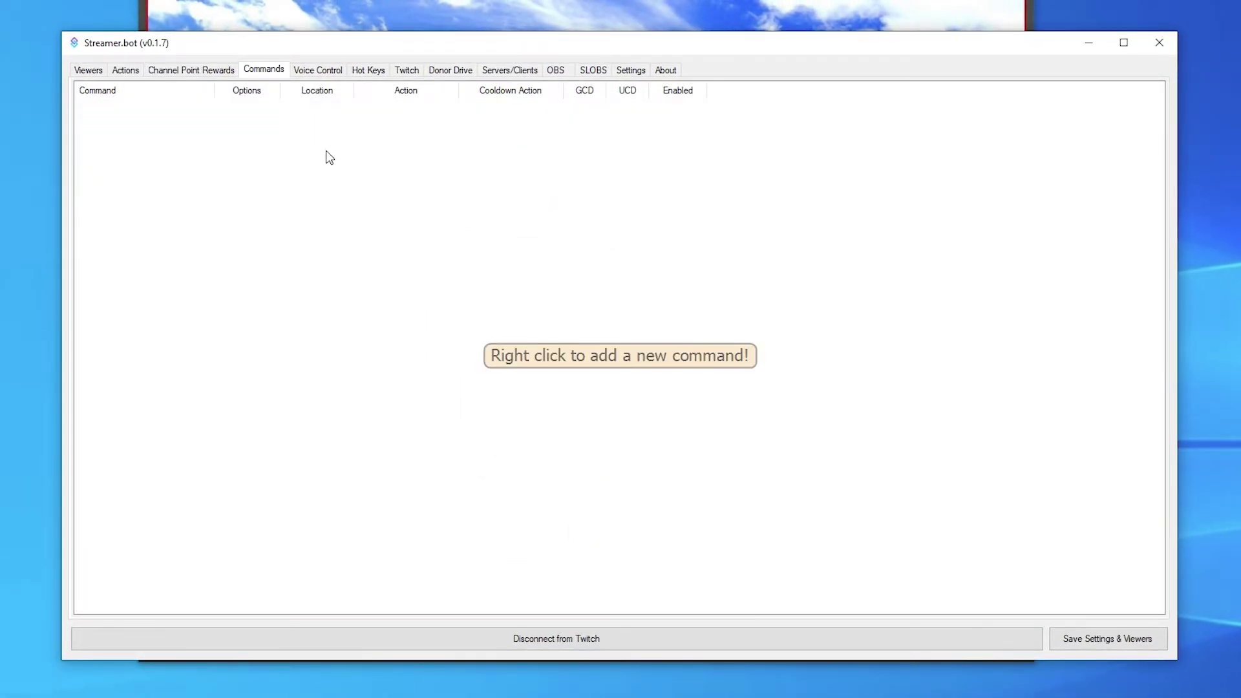
right_click(343, 188)
click(366, 195)
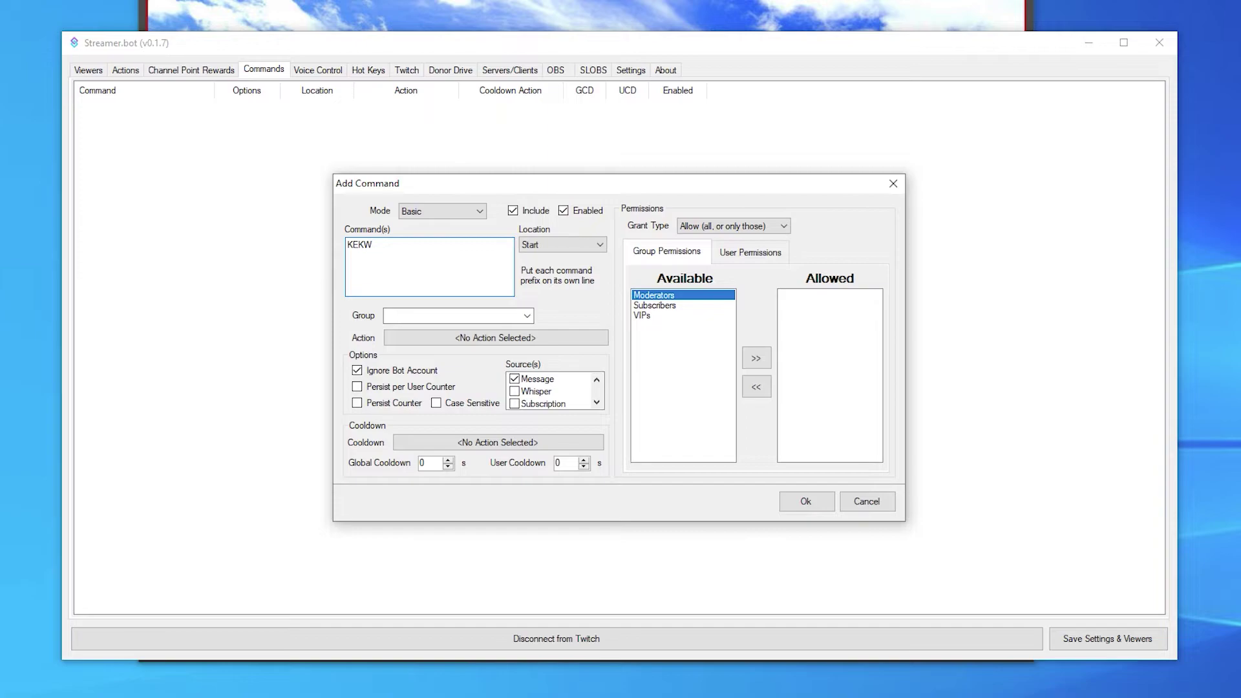
click(466, 337)
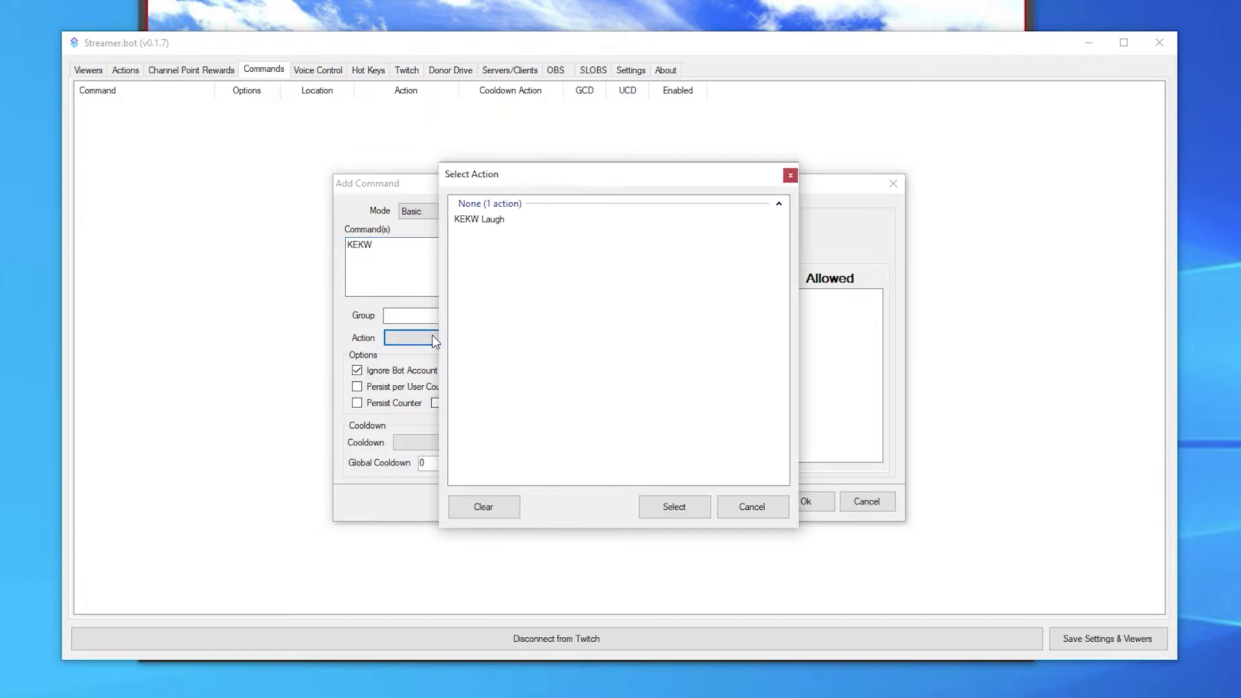
click(498, 223)
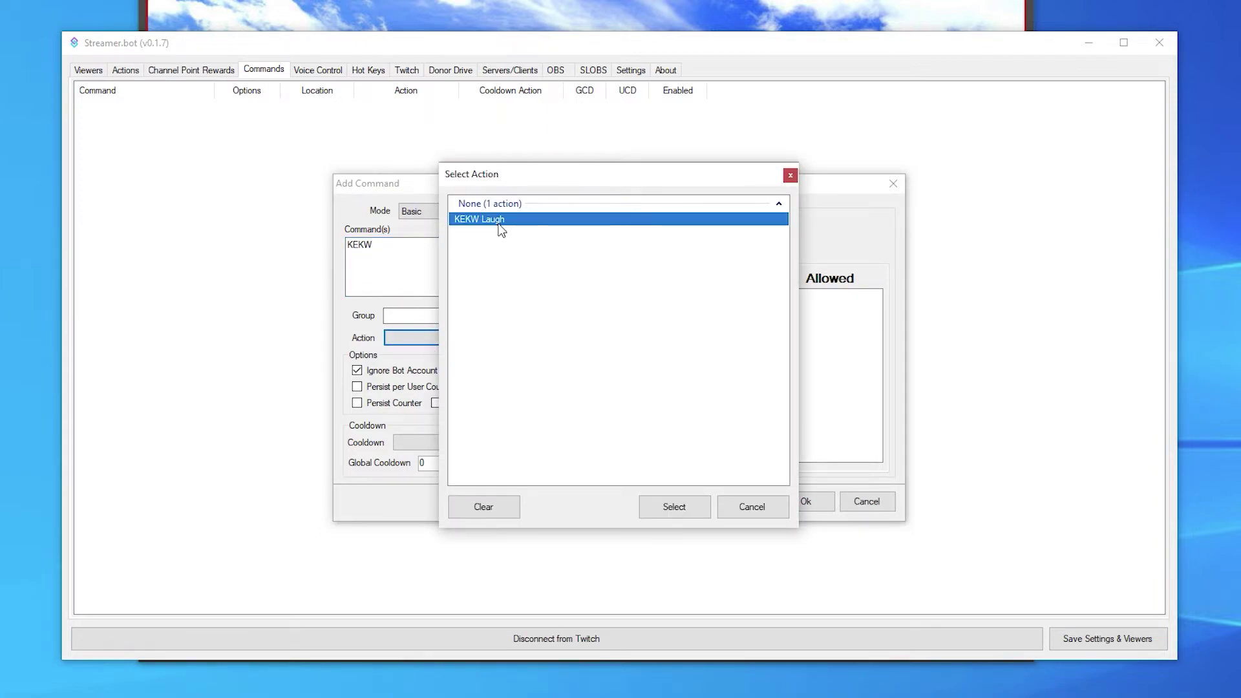
click(673, 506)
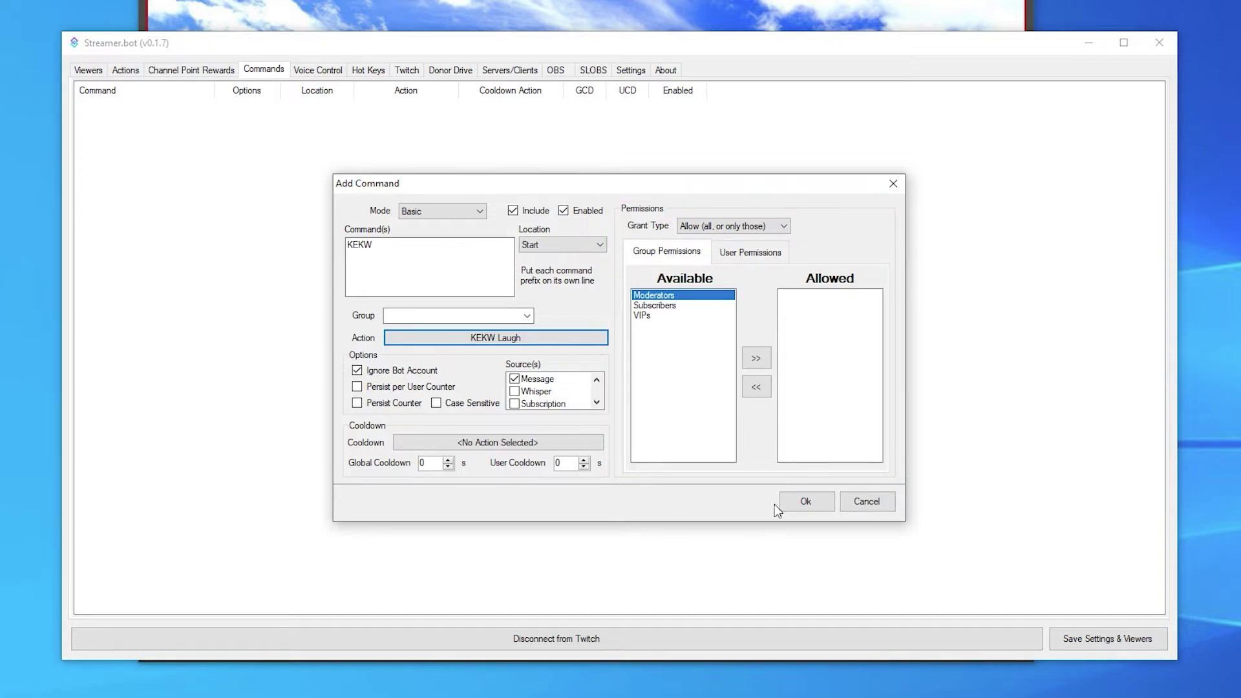
click(806, 502)
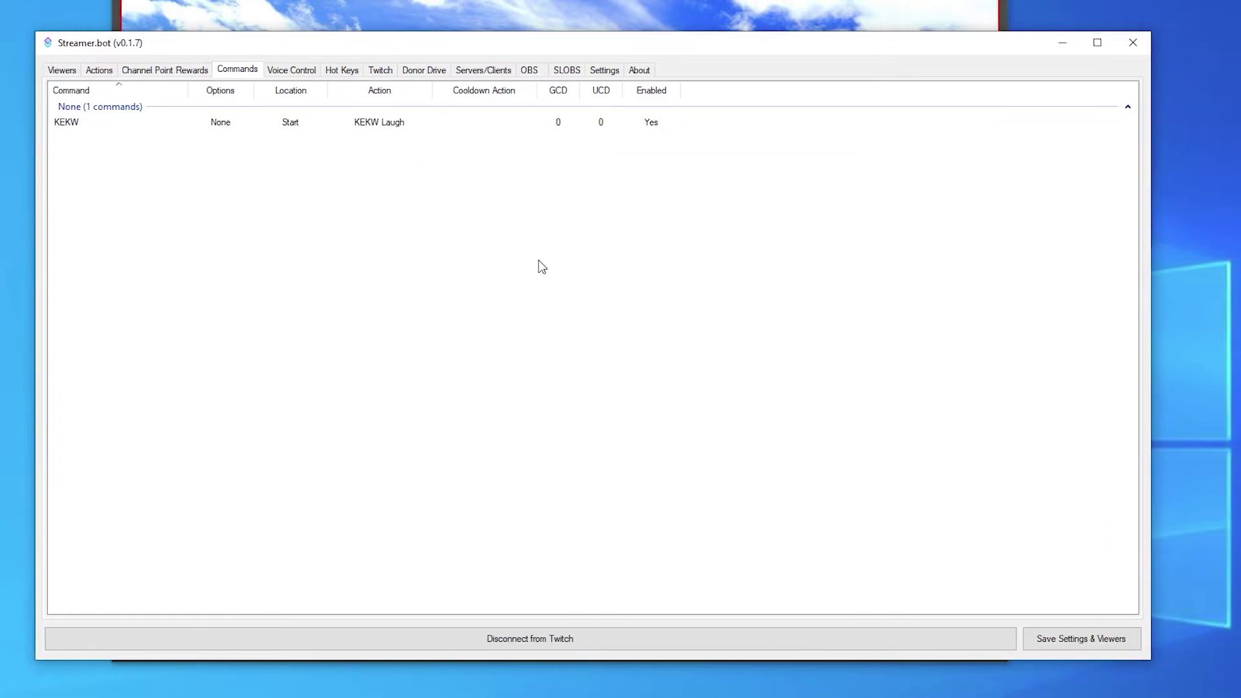
Step: Send 'KEKW' in the Twitch chat to test the sound command
click(1138, 542)
text(KEKW)
key(Return)
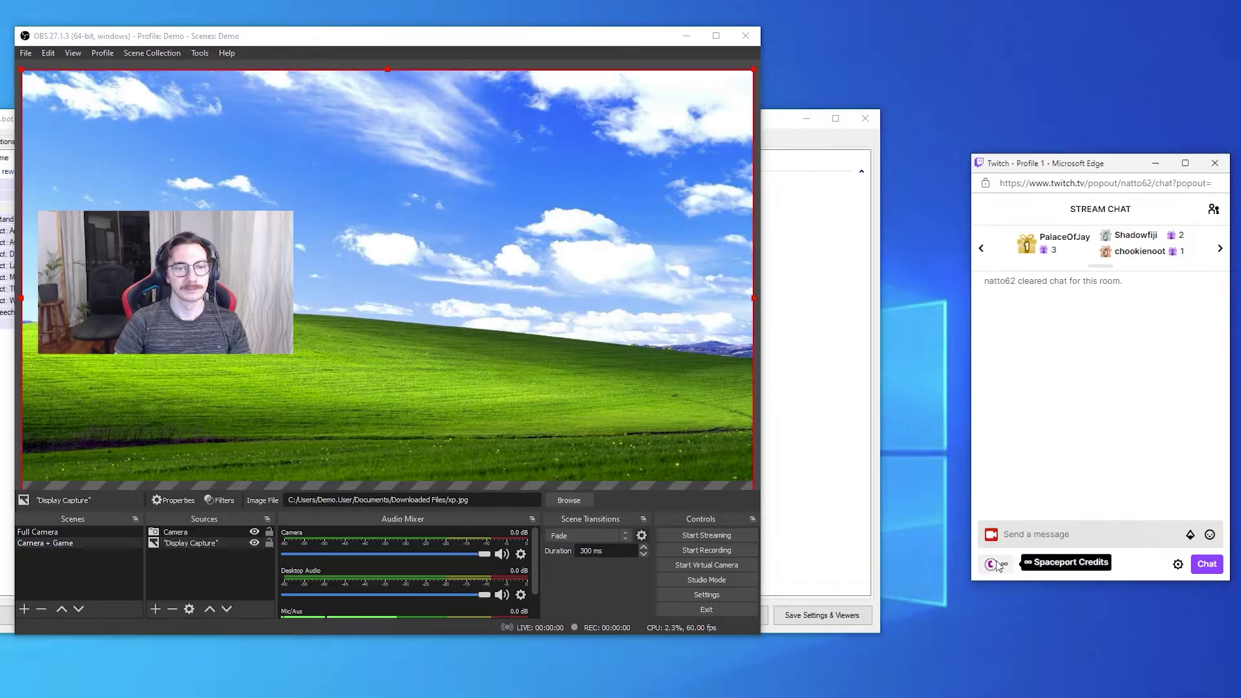
Step: Redeem the Flip me channel-point reward to flip the OBS camera
click(990, 564)
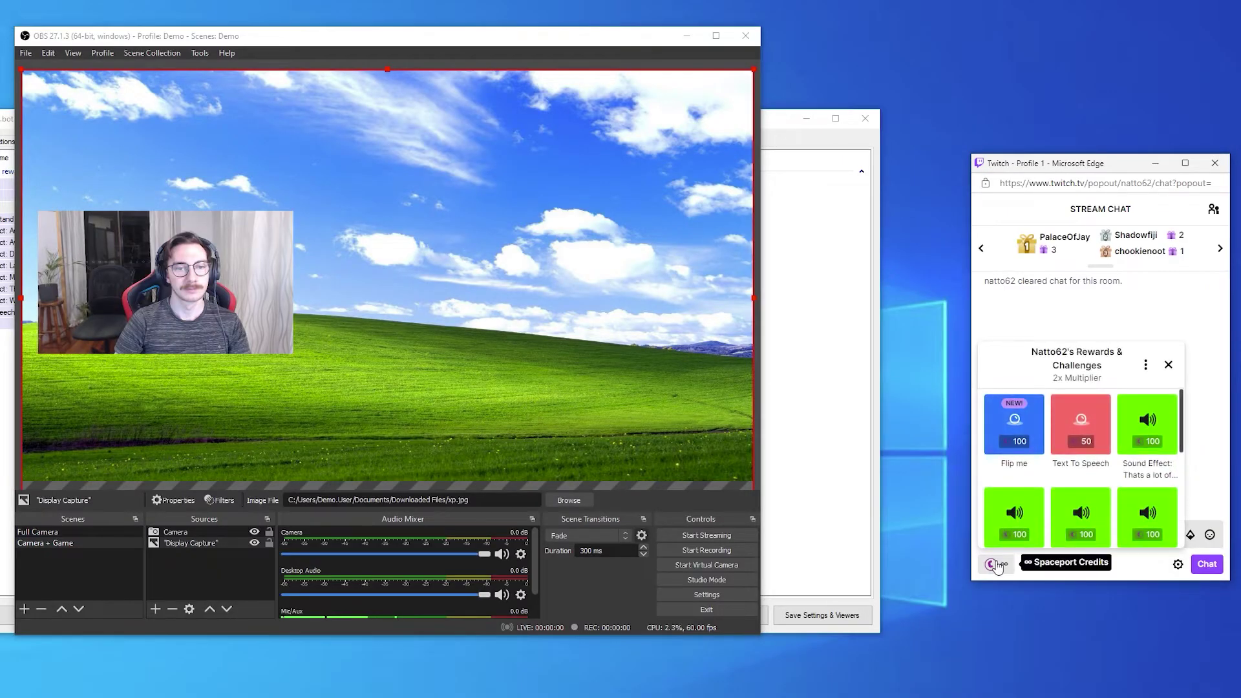
click(1011, 420)
click(1070, 525)
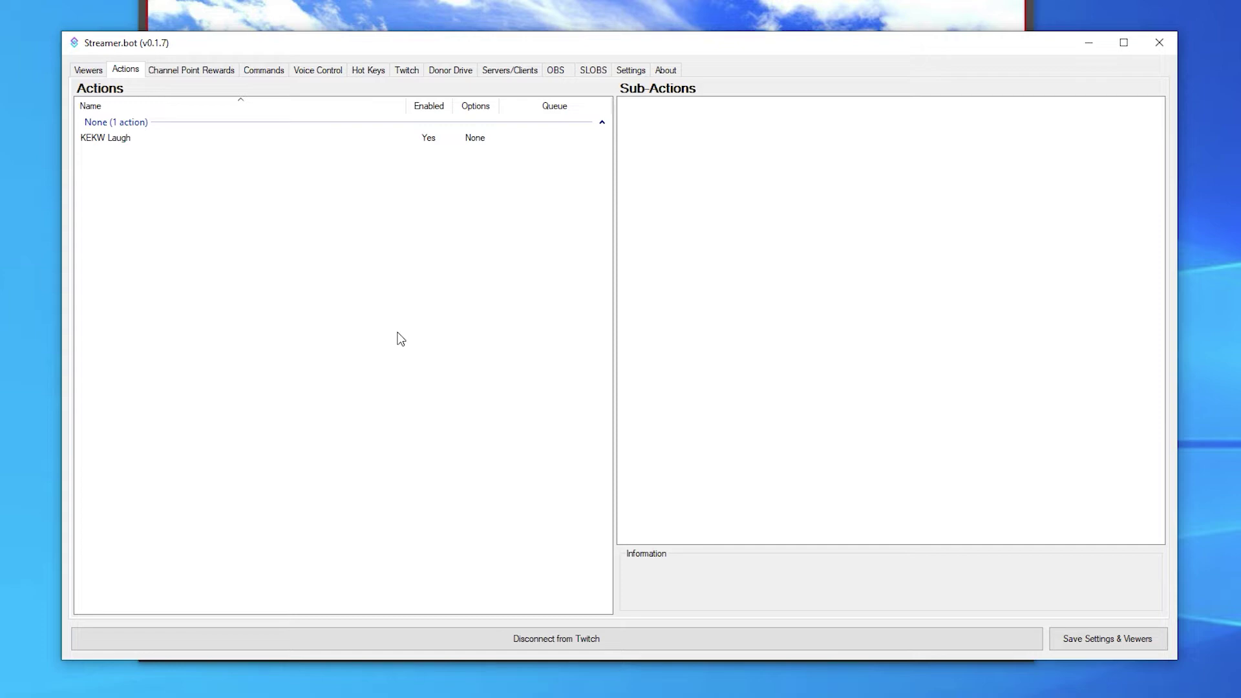
Step: Add a new action named 'Flip Camera'
right_click(399, 337)
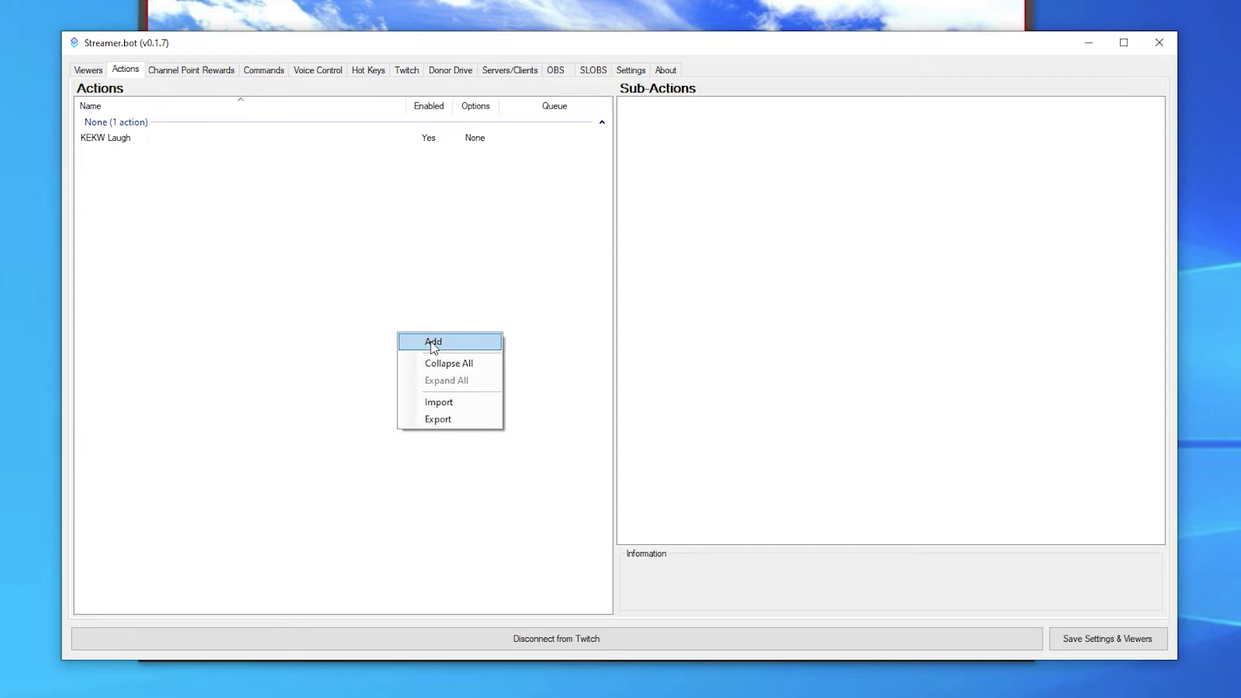
click(433, 342)
text(Flip Camera)
click(666, 409)
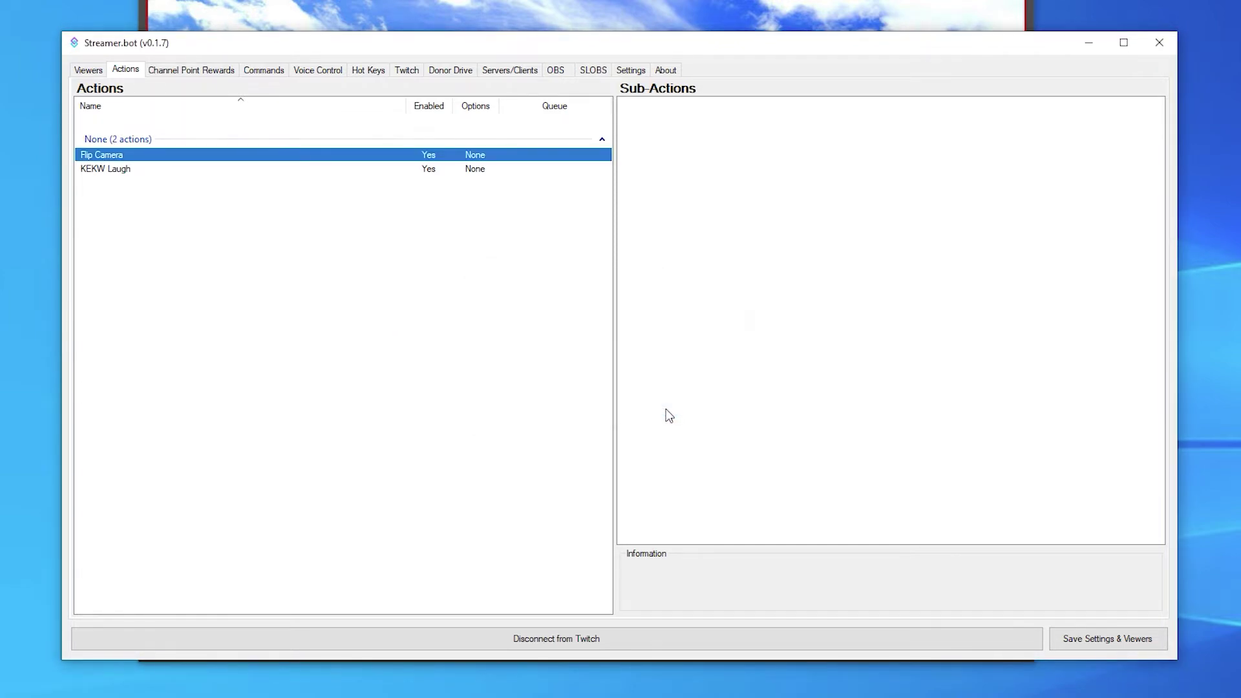
Step: Add an OBS Flip Source sub-action that flips the Camera source vertically
right_click(794, 179)
mouse_move(844, 186)
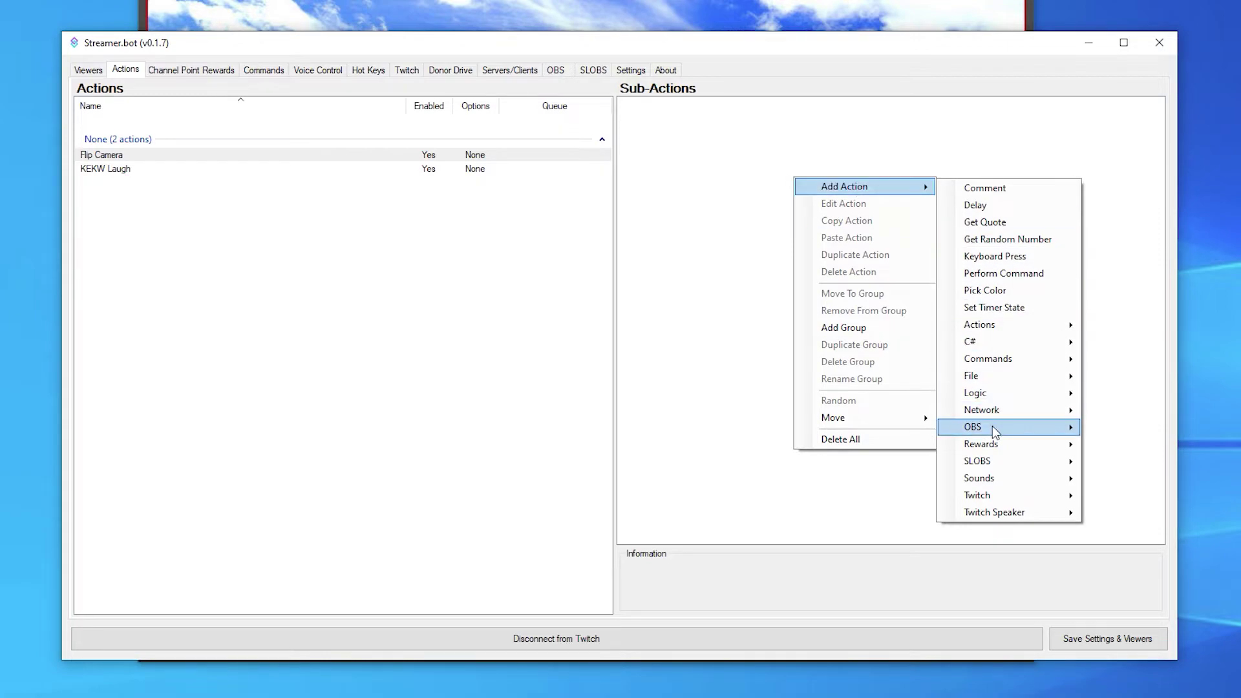
mouse_move(993, 432)
click(1185, 432)
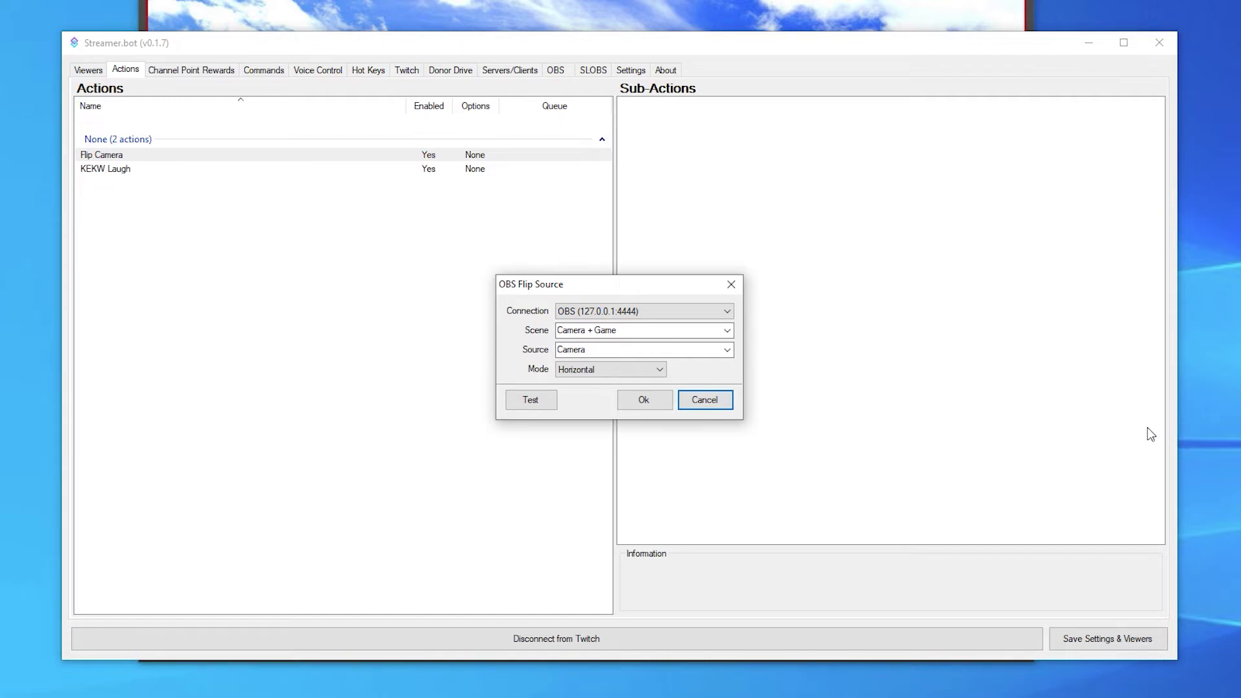
click(632, 370)
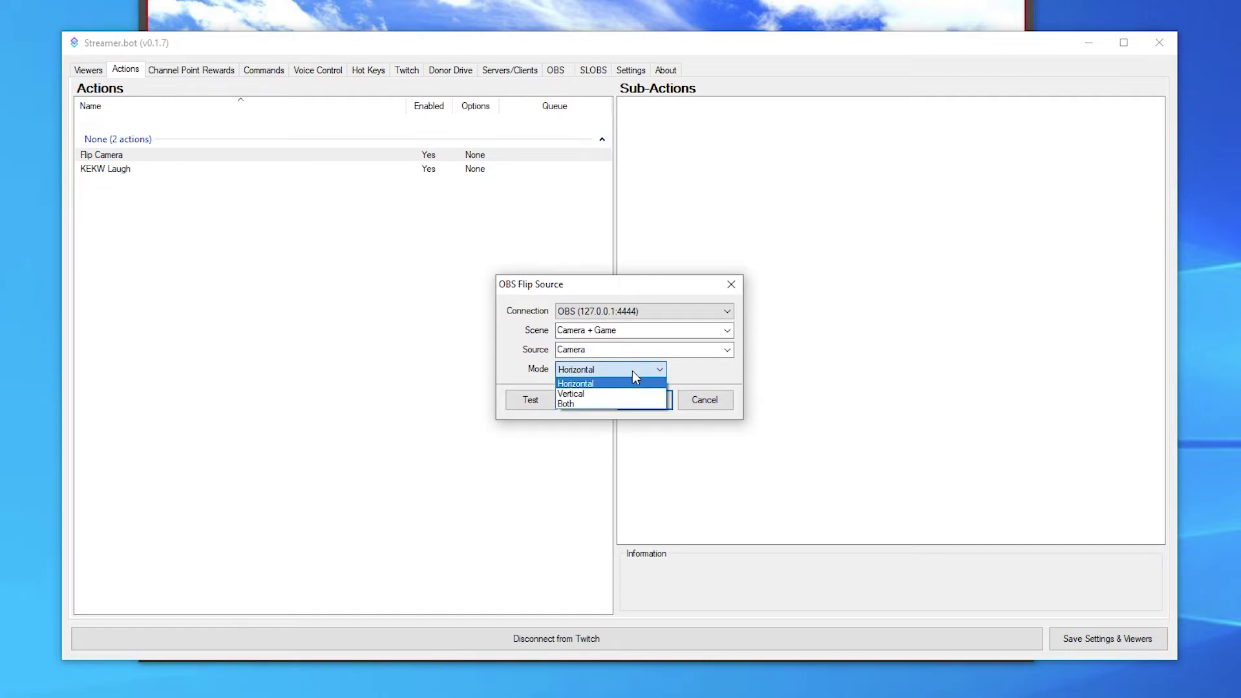
click(607, 394)
click(644, 400)
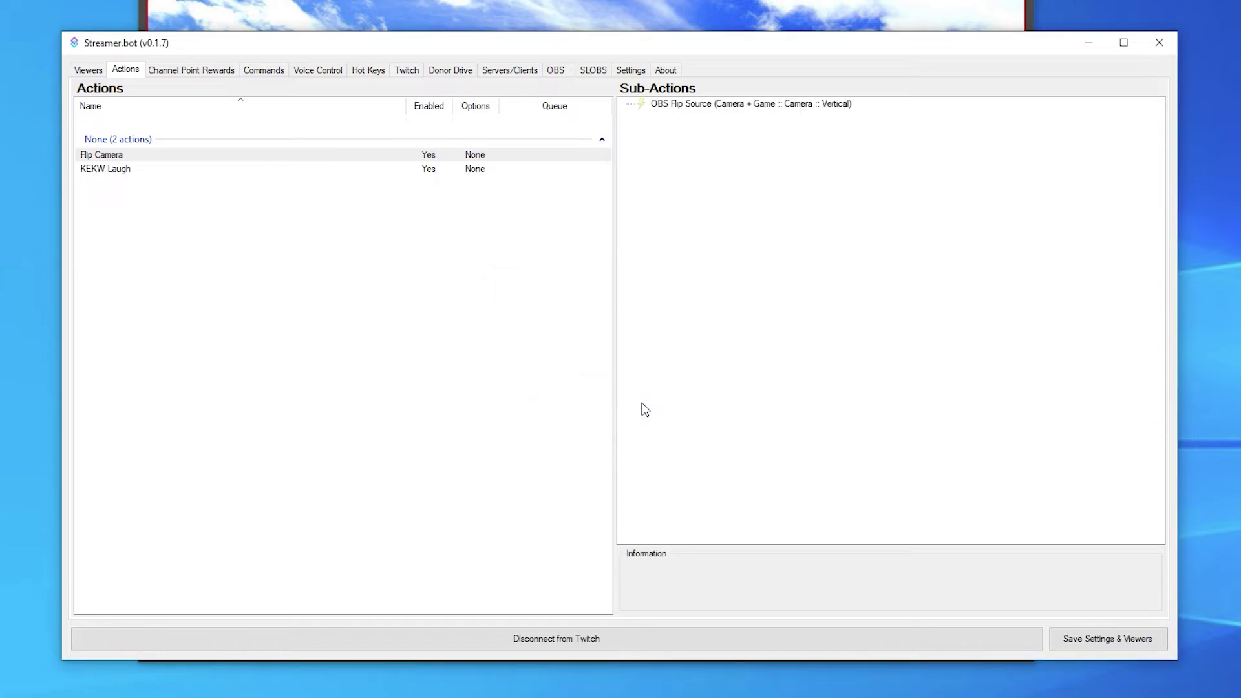
Step: Add a 2000 ms Delay sub-action after the flip
right_click(745, 227)
mouse_move(824, 241)
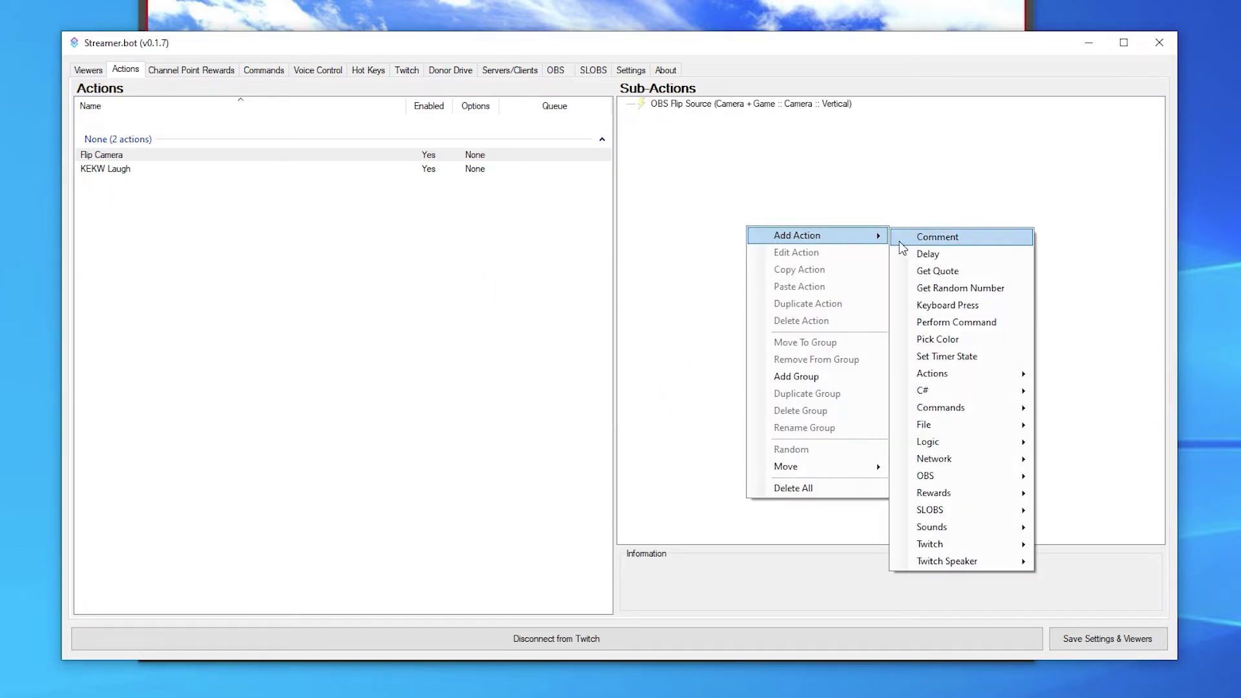
click(931, 256)
text(2000)
click(637, 402)
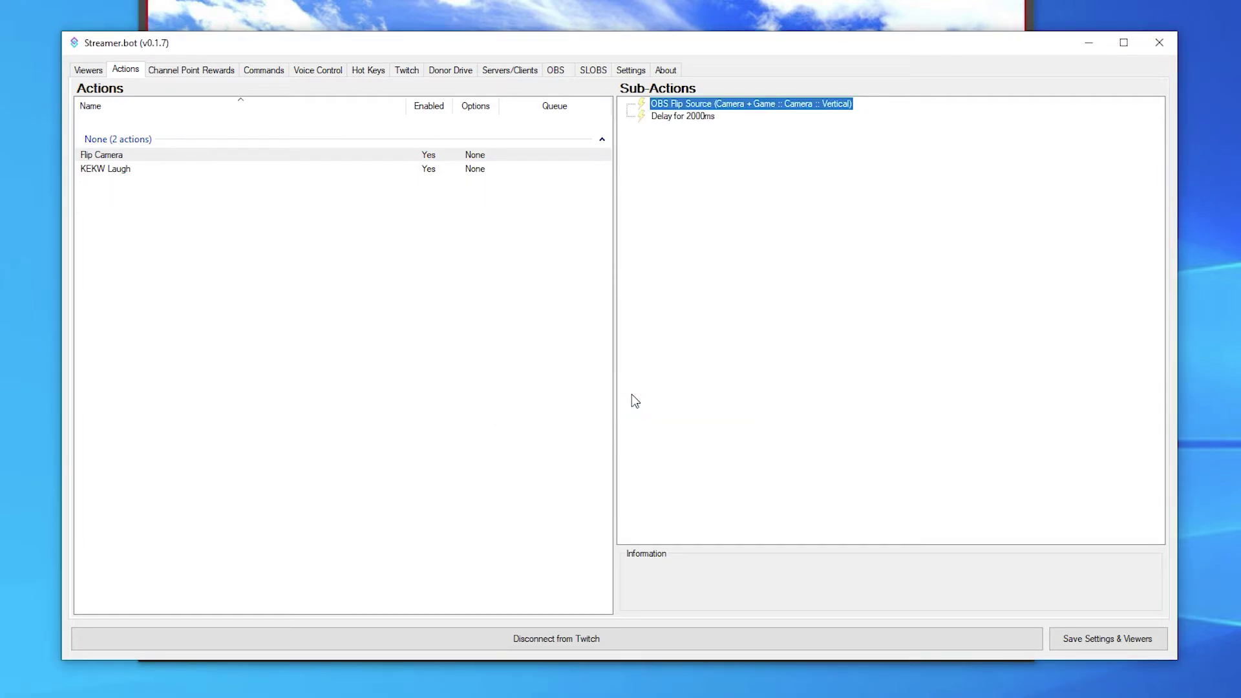
Step: Copy the flip sub-action and paste a second flip after the delay
right_click(685, 103)
click(724, 167)
right_click(709, 176)
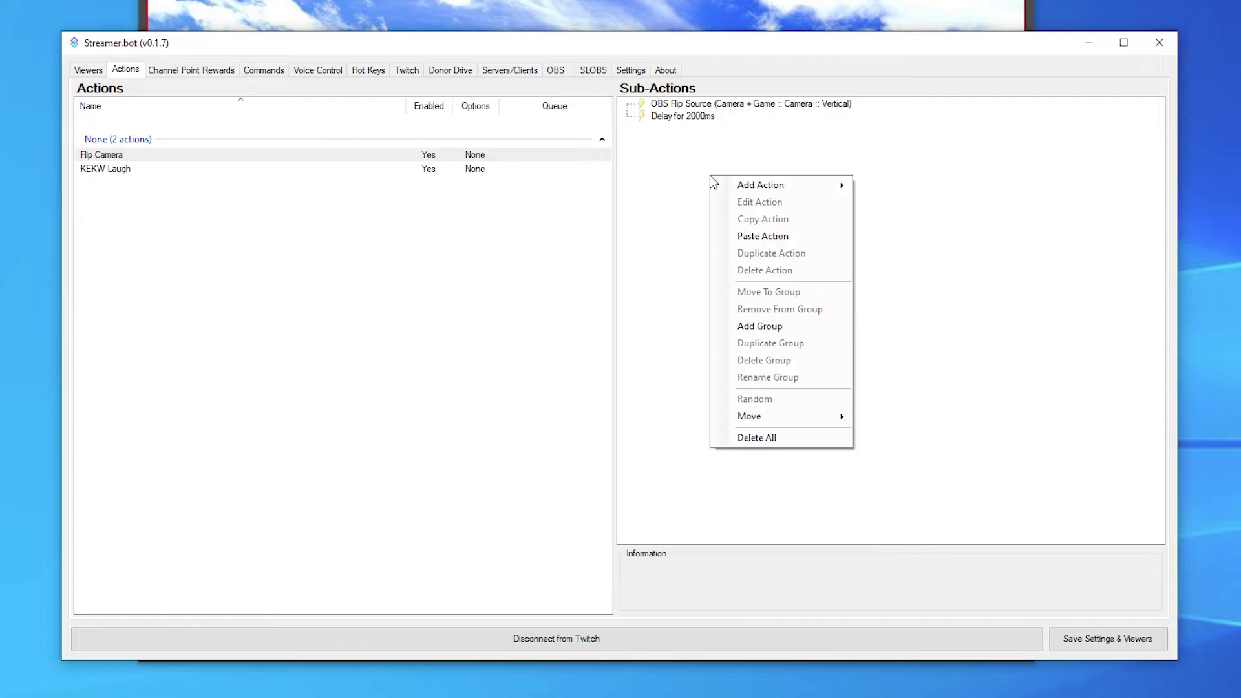
click(749, 236)
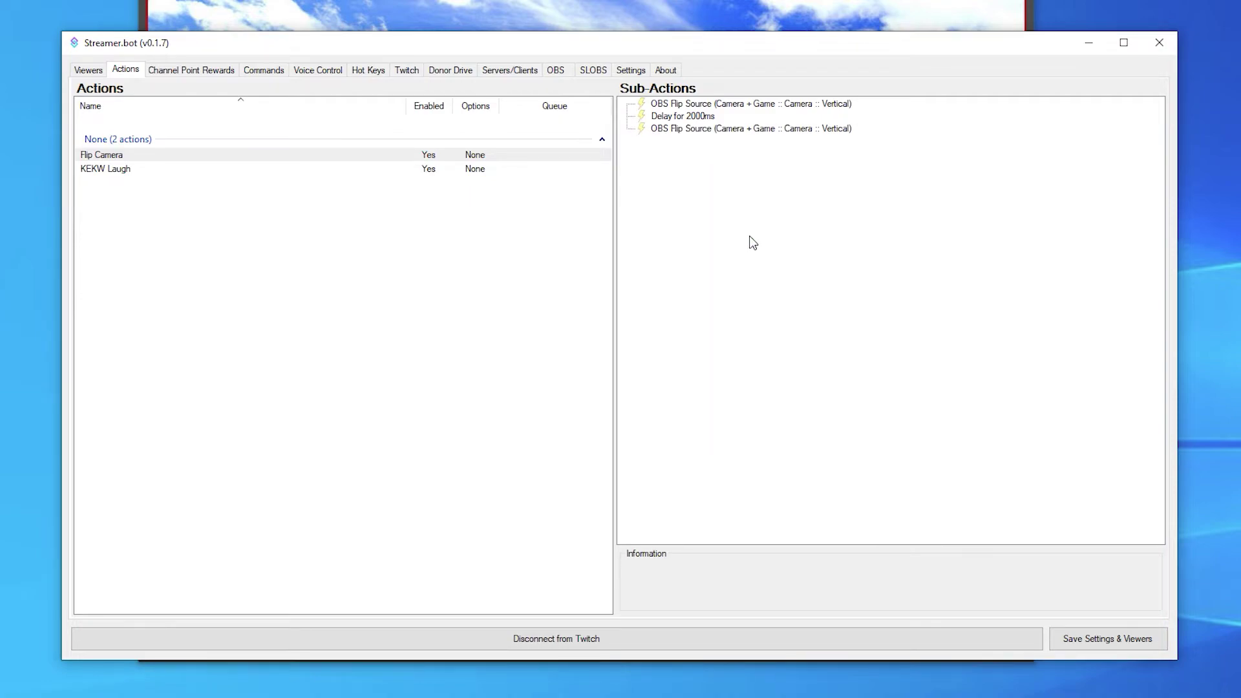
Step: Add a 'Flip me' channel reward with prompt 'Flip my cam' and 60-second cooldown
click(217, 80)
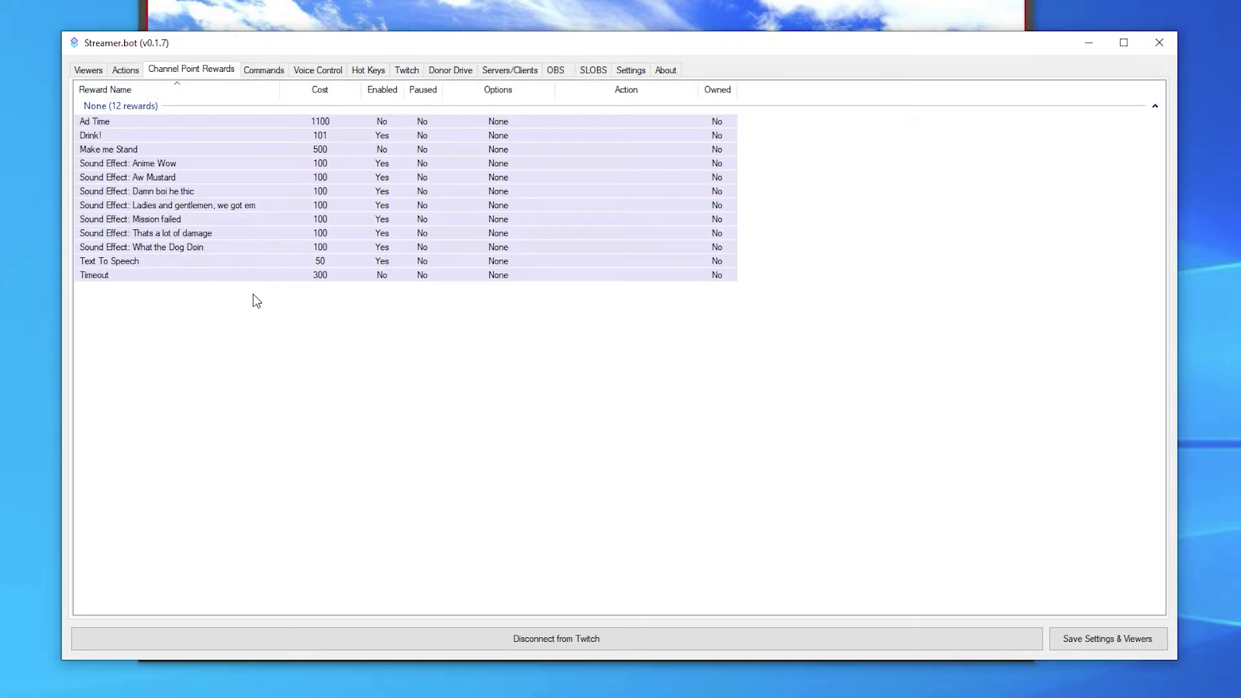
right_click(260, 337)
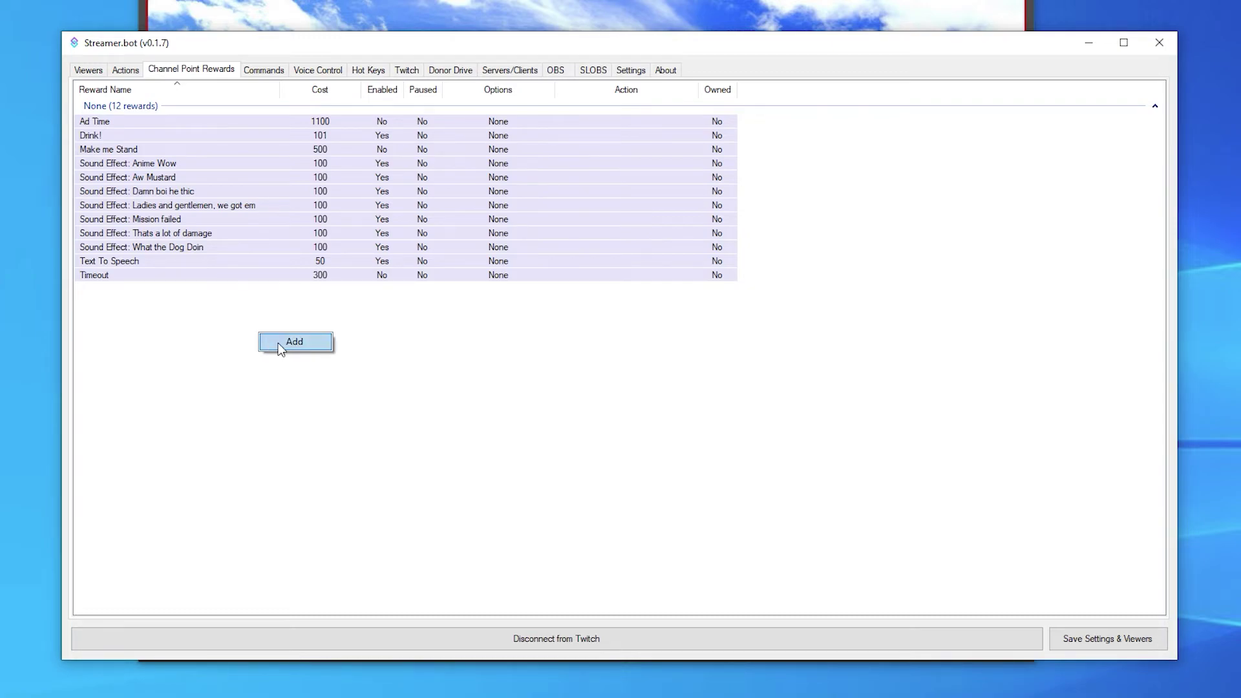
click(279, 346)
text(Flip me)
click(582, 285)
text(Flip my cam)
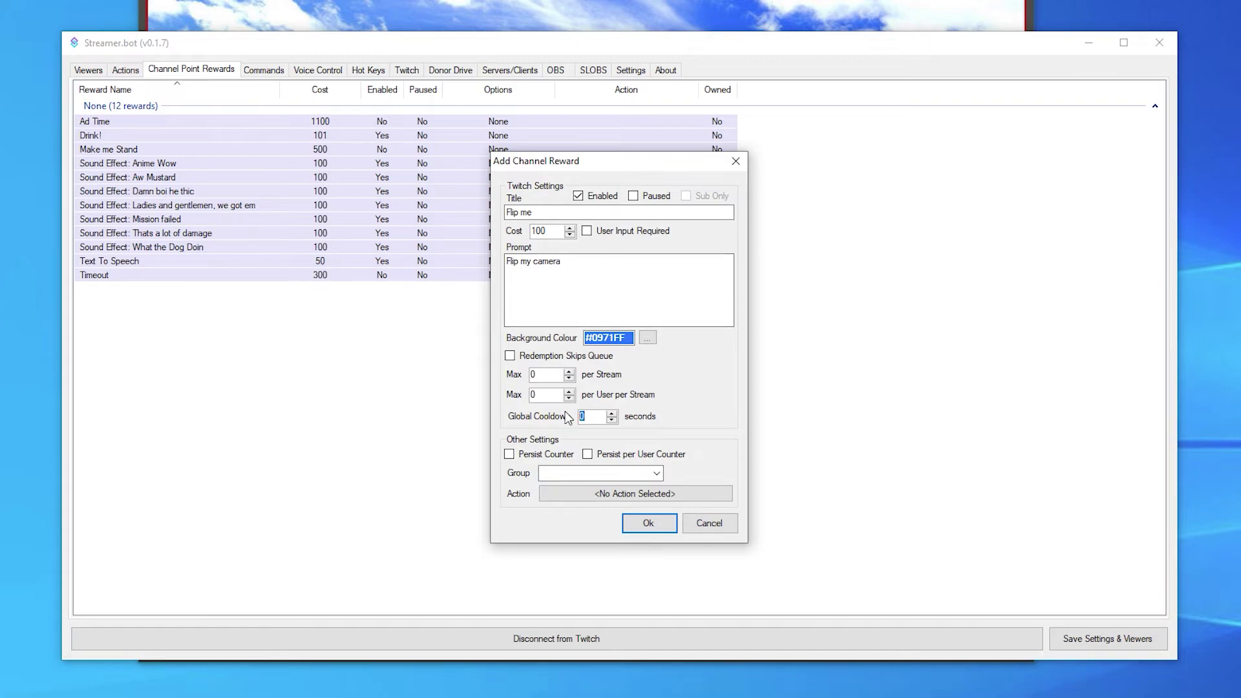
text(6)
Step: Link the Flip me reward to the Flip Camera action and save it
click(604, 492)
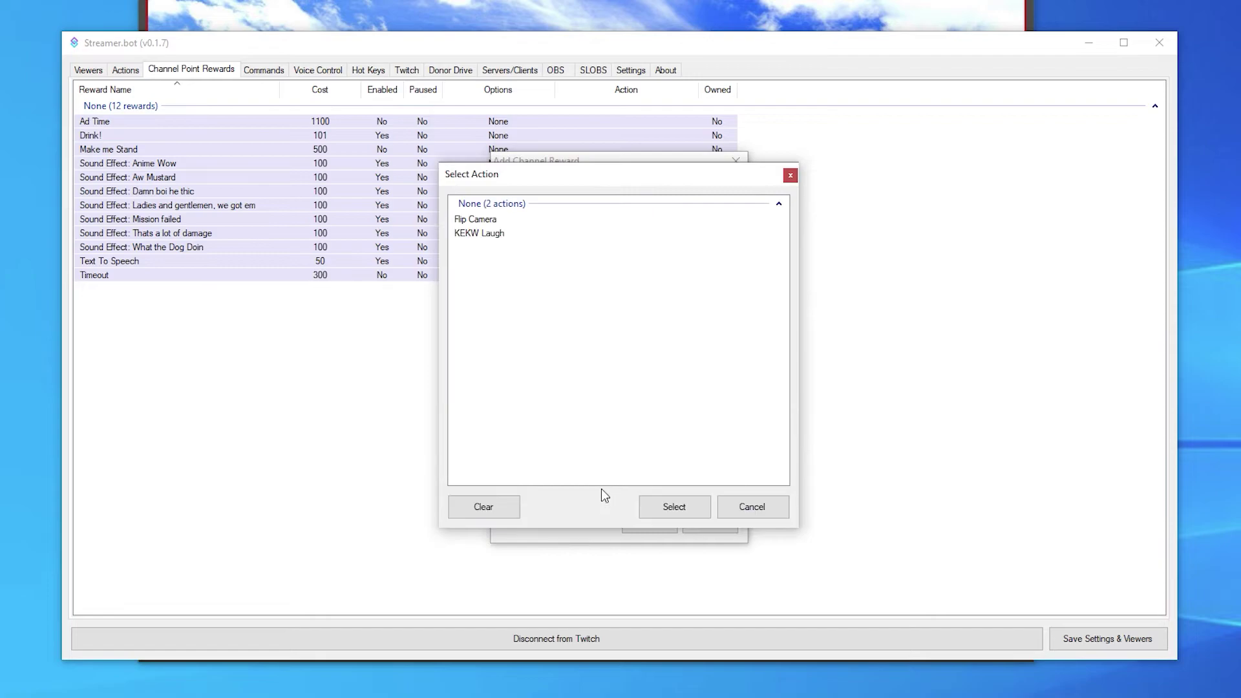
click(489, 221)
click(679, 508)
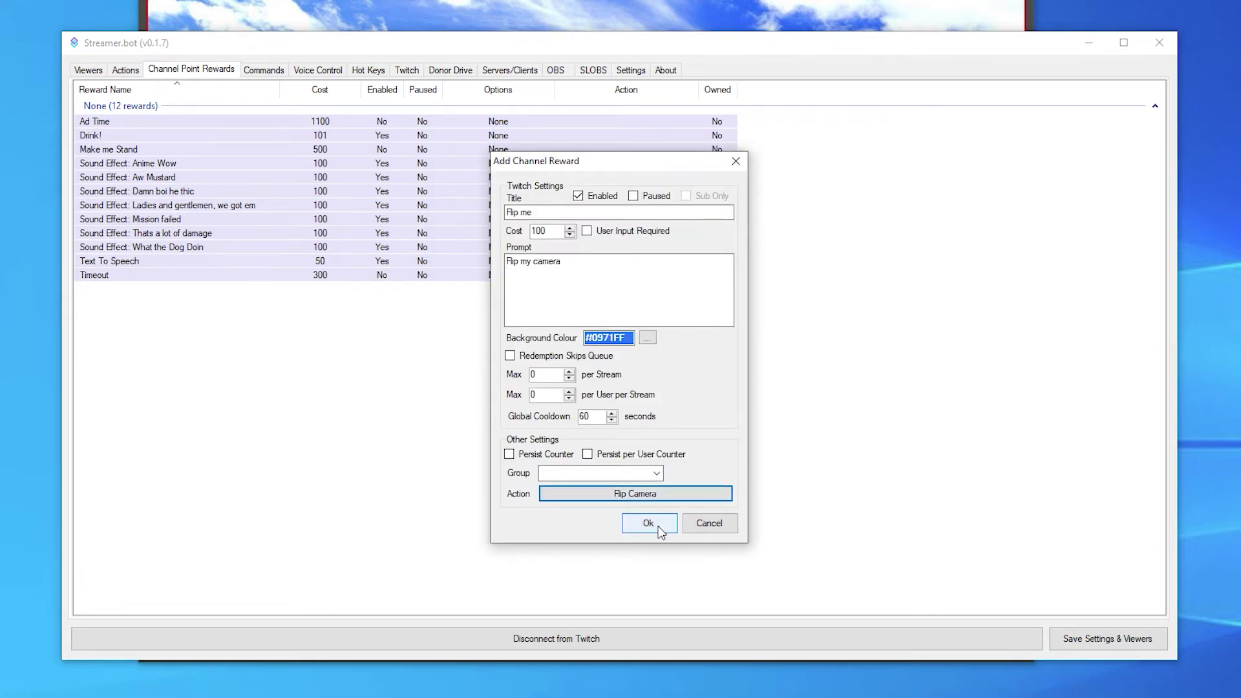
click(666, 527)
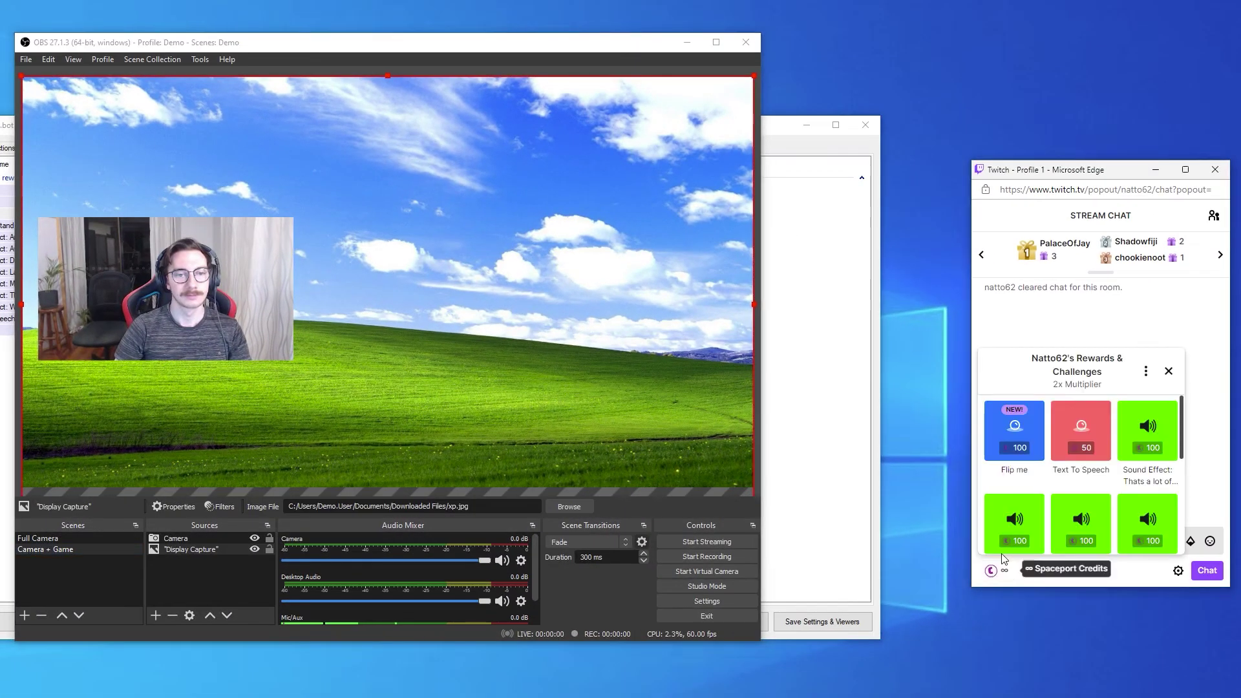
Step: Redeem Flip me on Twitch to test the camera flip, then follow the channel
click(1011, 425)
click(1078, 530)
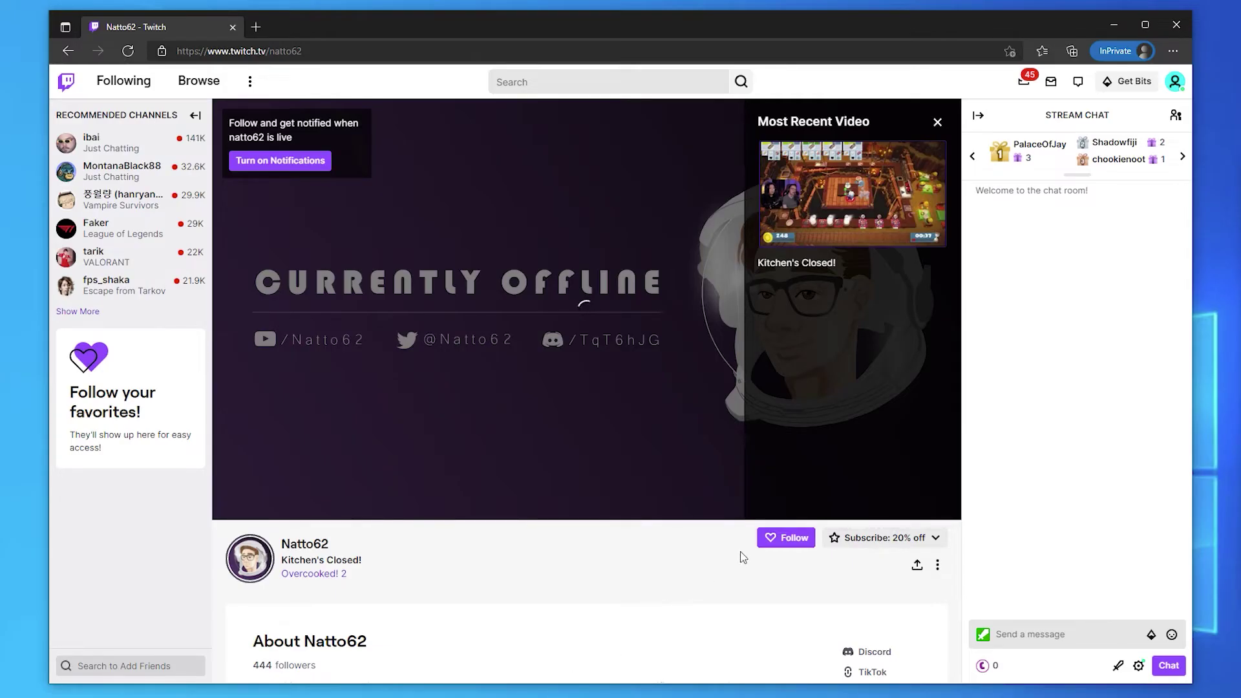
click(783, 541)
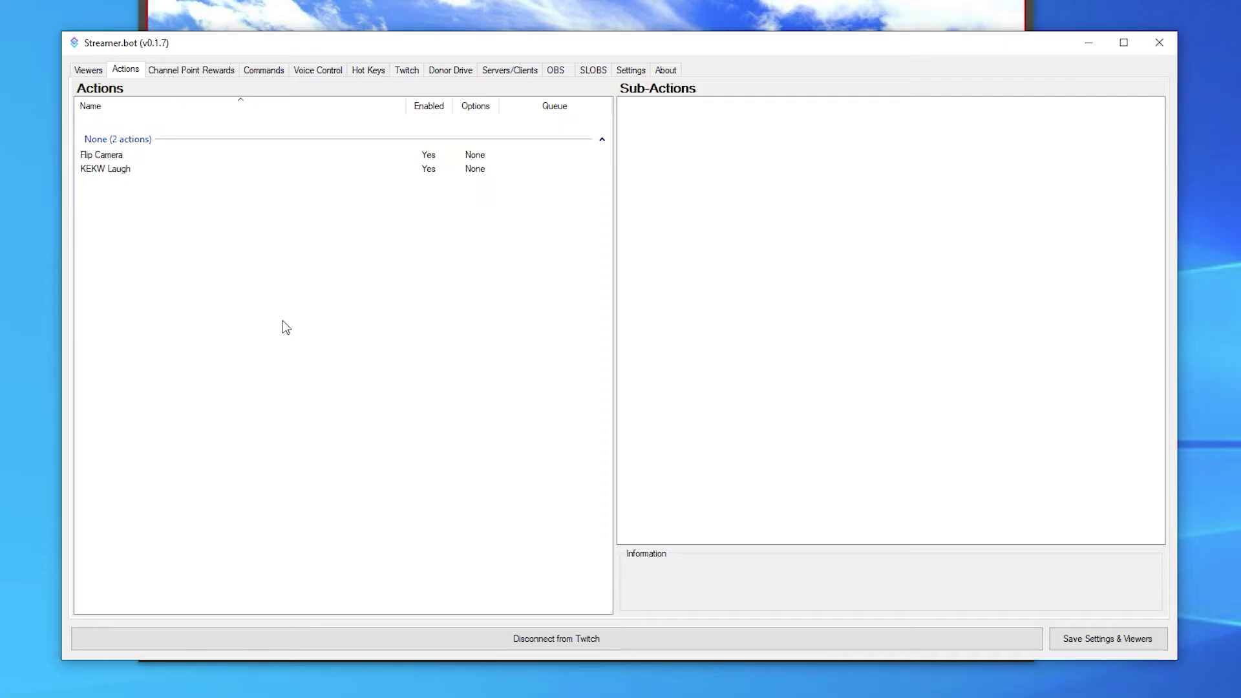
Step: Add a new action named 'Follower Message'
right_click(283, 325)
click(310, 328)
text(Follower Message)
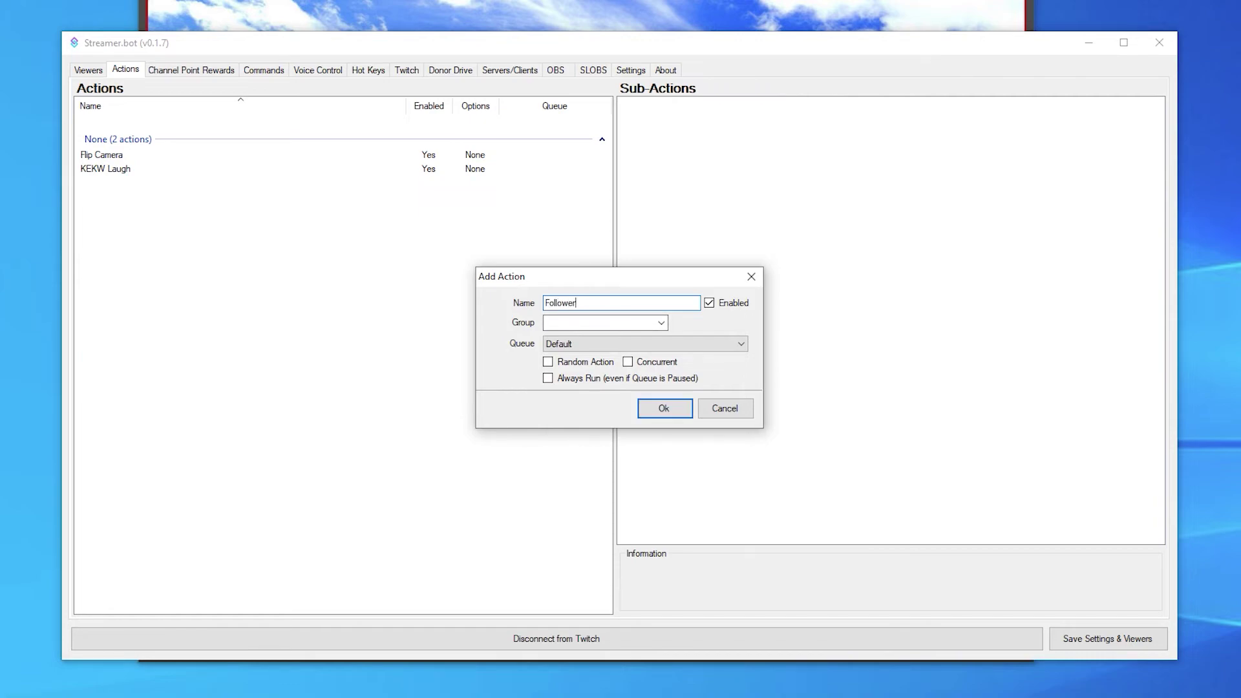
click(664, 408)
Step: Add a Twitch Send Message to Channel step reading 'Welcome to the channel %user%!'
right_click(750, 187)
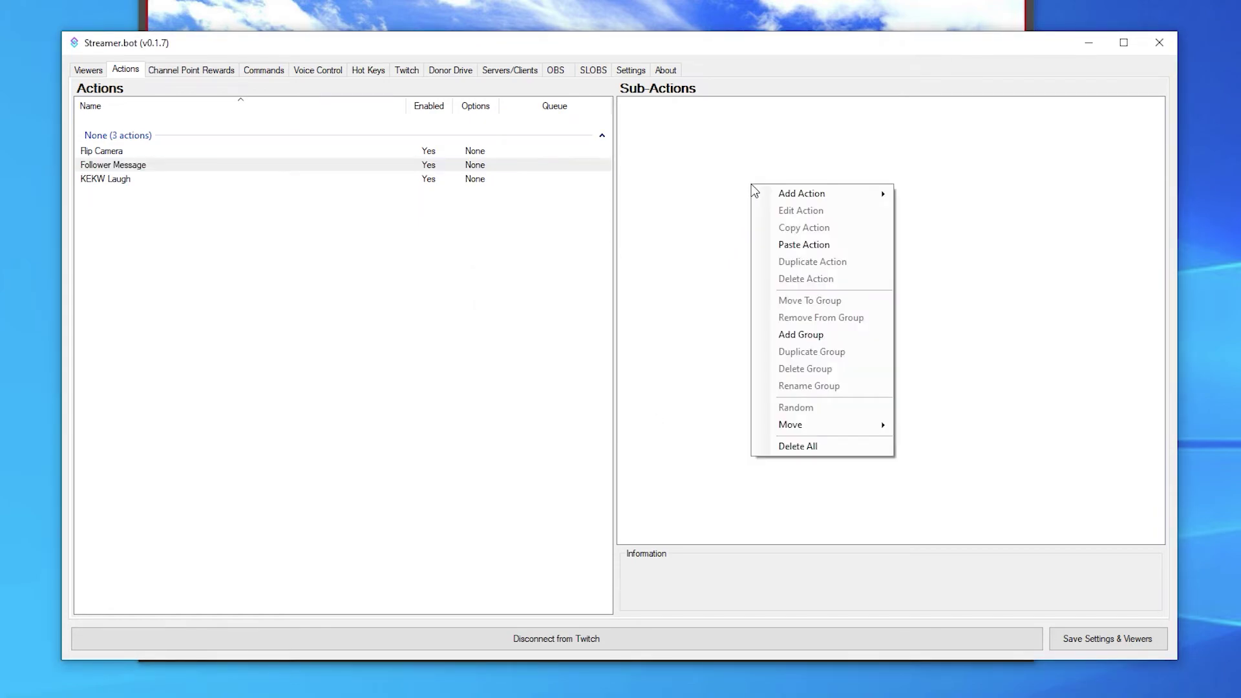
mouse_move(836, 193)
mouse_move(965, 504)
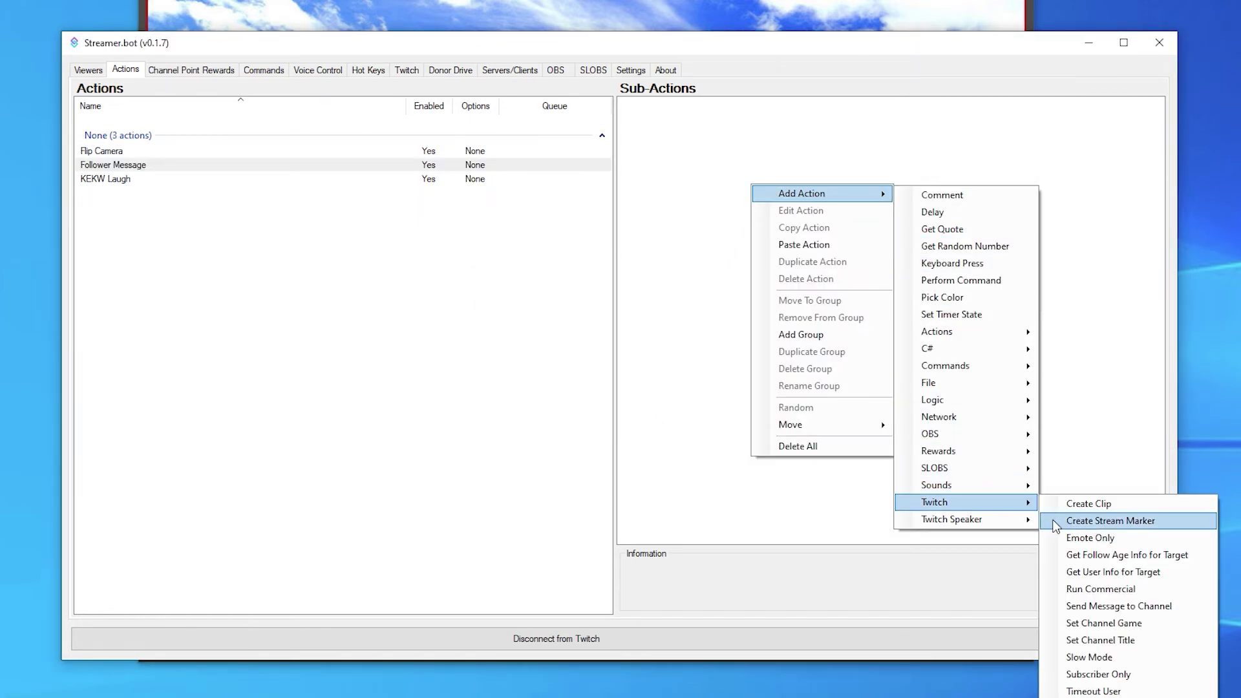
click(1107, 607)
text(Welcome to the channel %user%!)
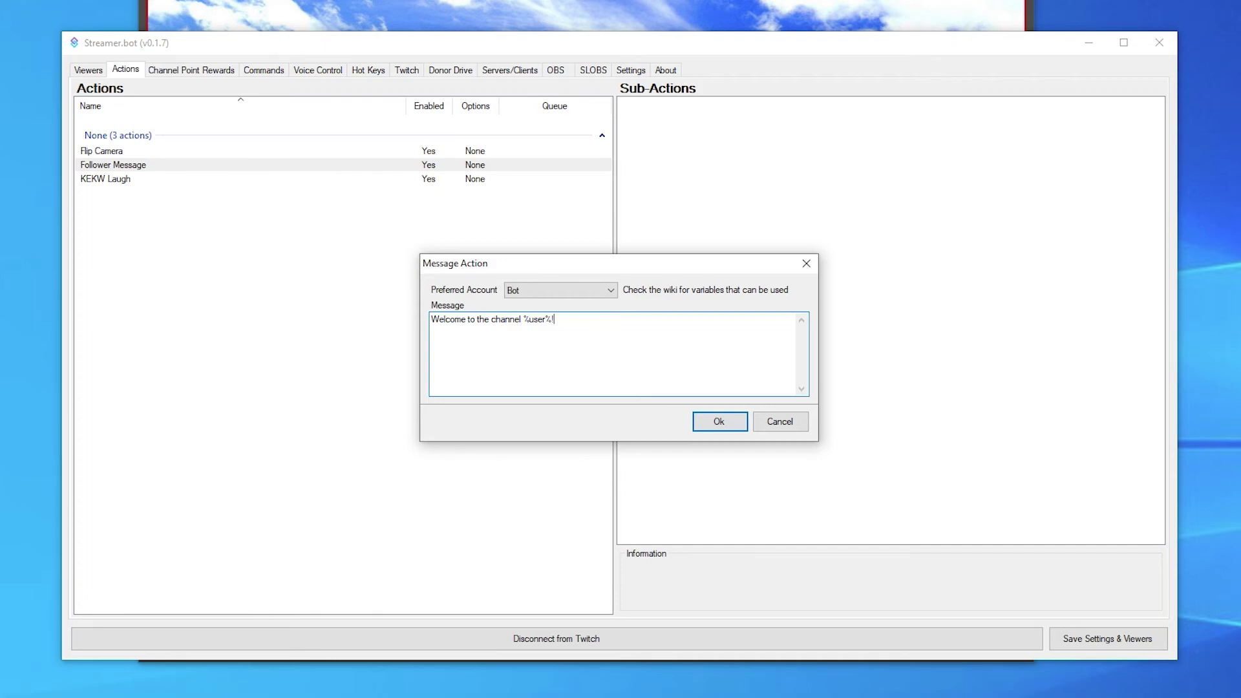
Step: Save the welcome message step and assign Follower Message to the Follows event
click(711, 424)
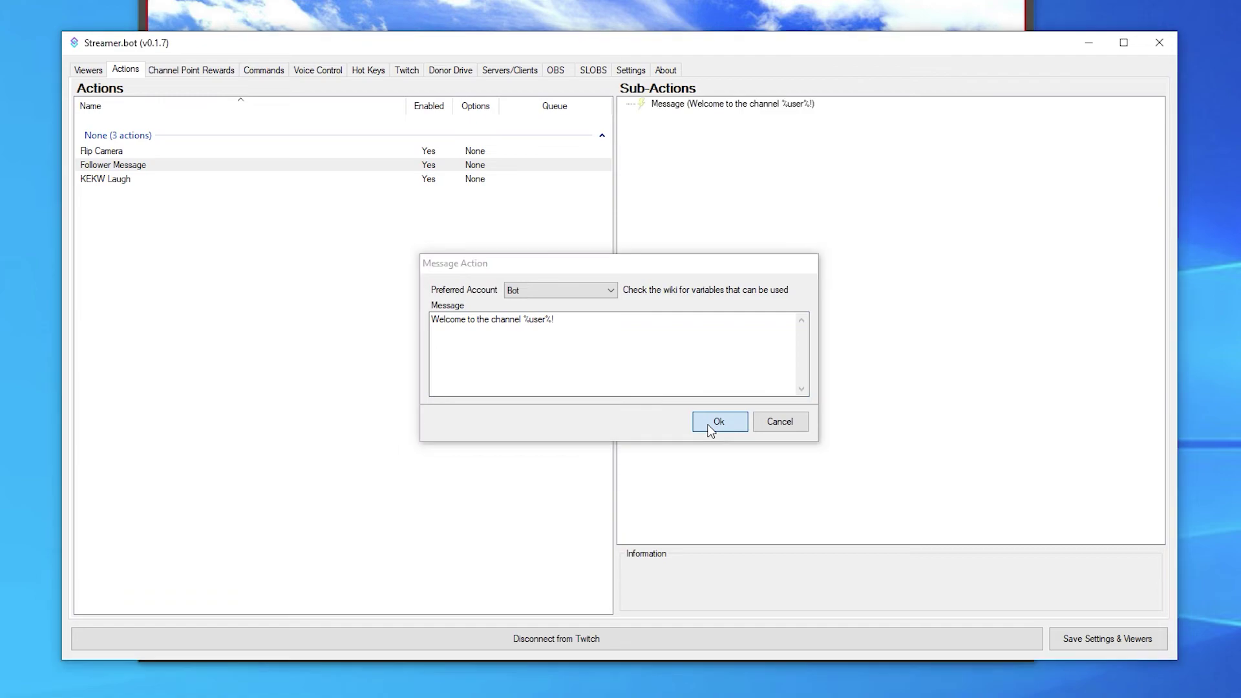
click(630, 70)
click(420, 94)
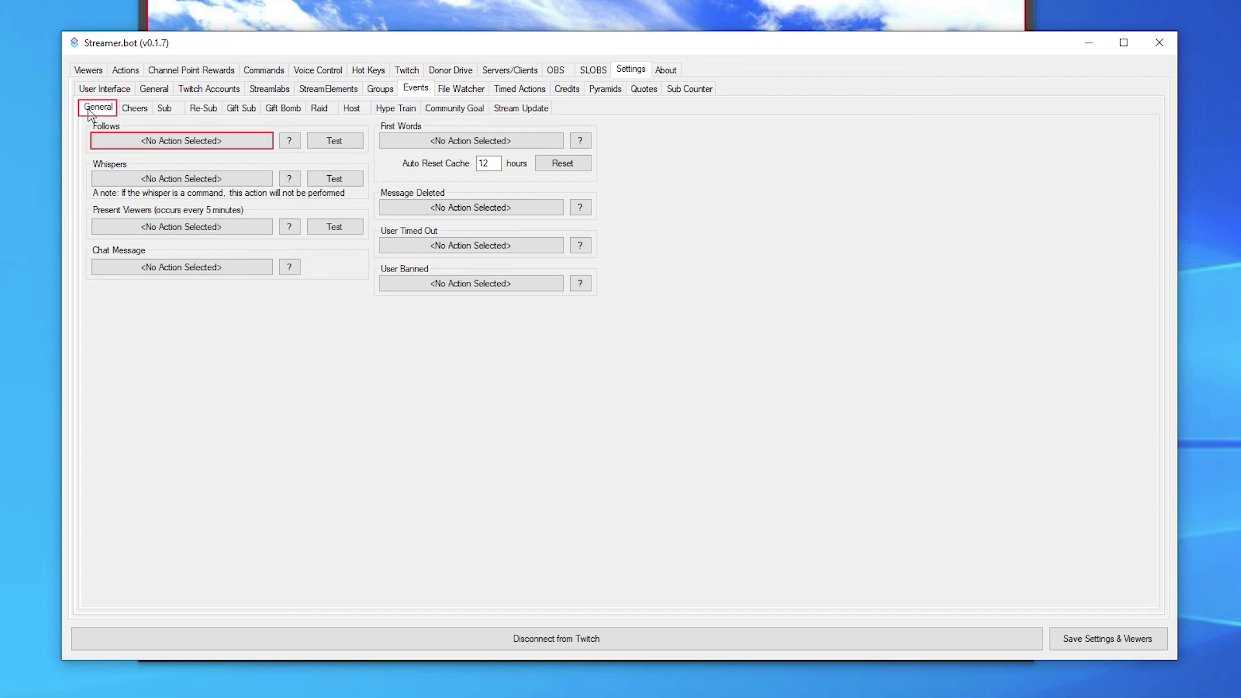
click(161, 141)
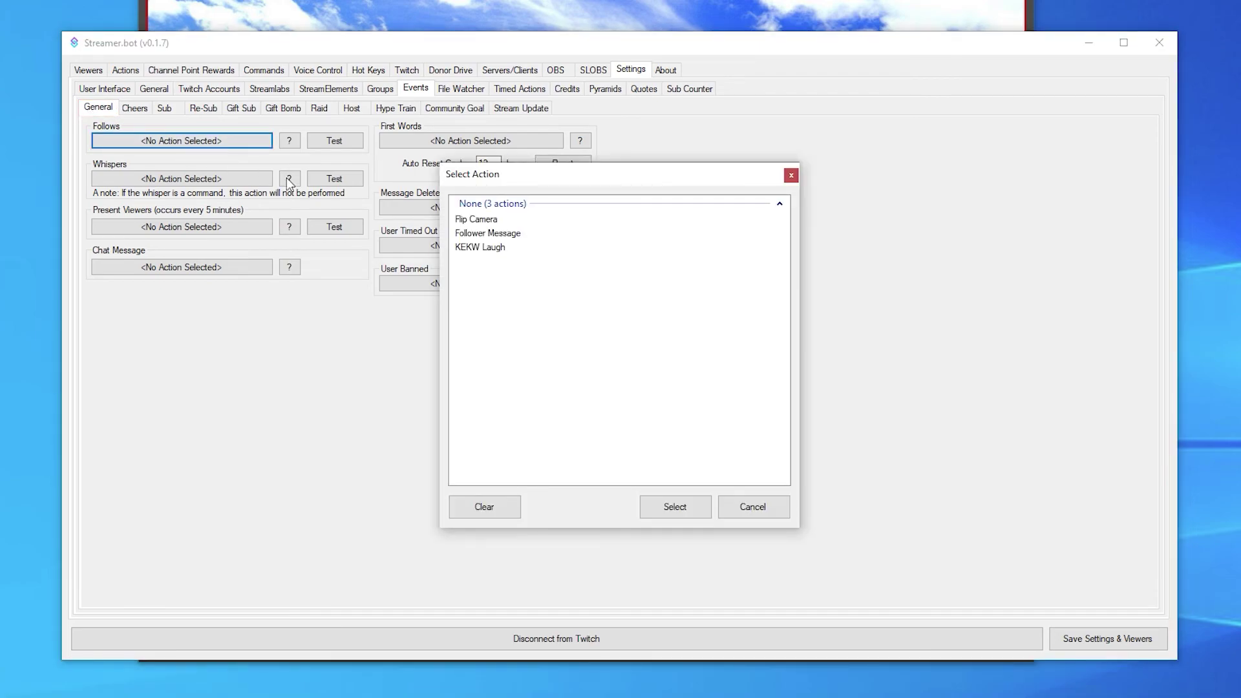
click(488, 234)
click(662, 505)
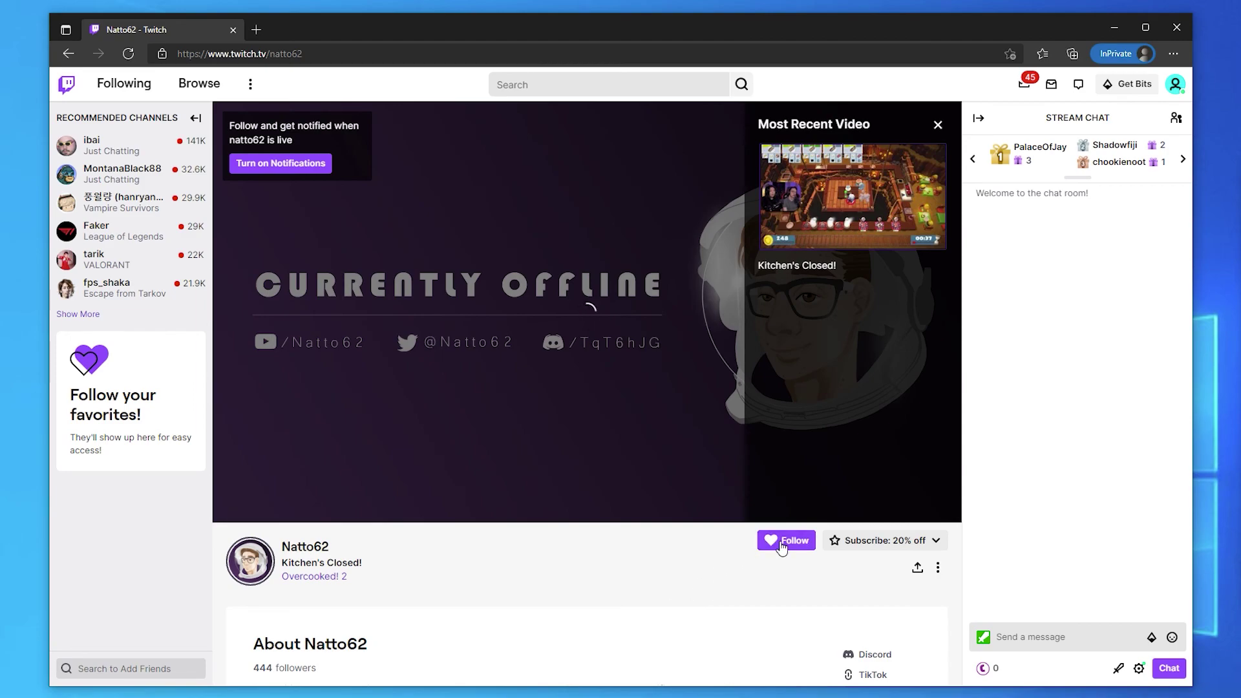
Step: Follow the Twitch channel to trigger the bot's welcome message in chat
click(781, 546)
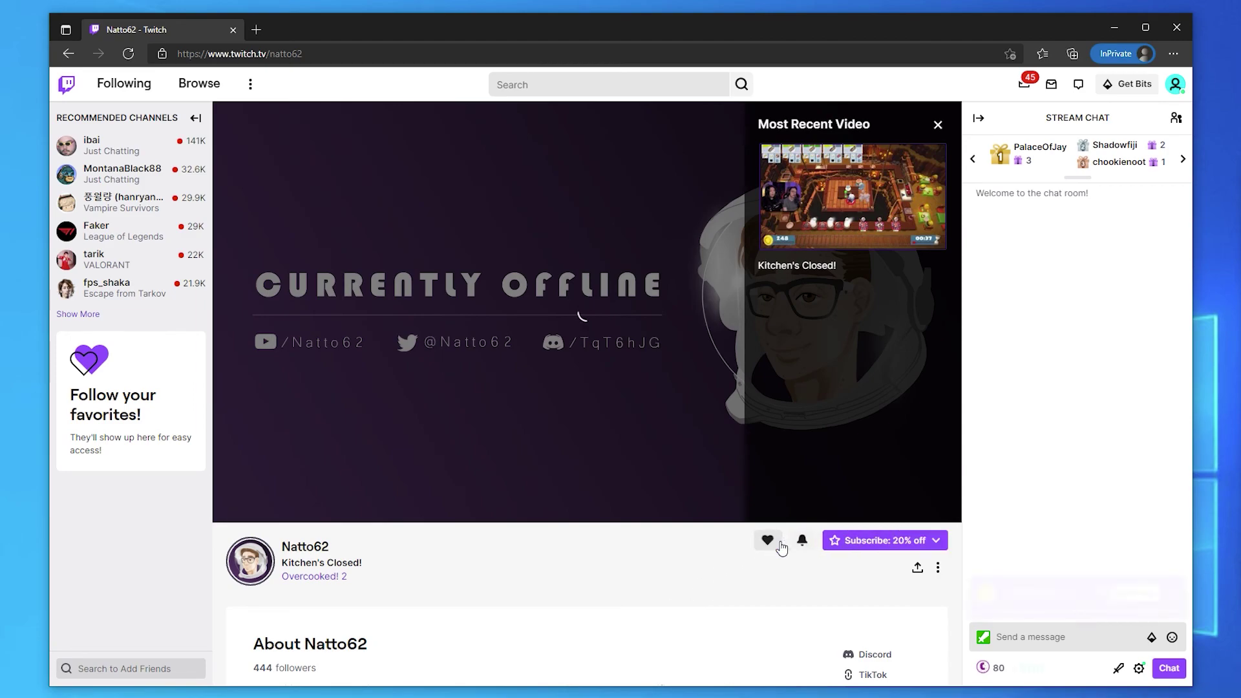